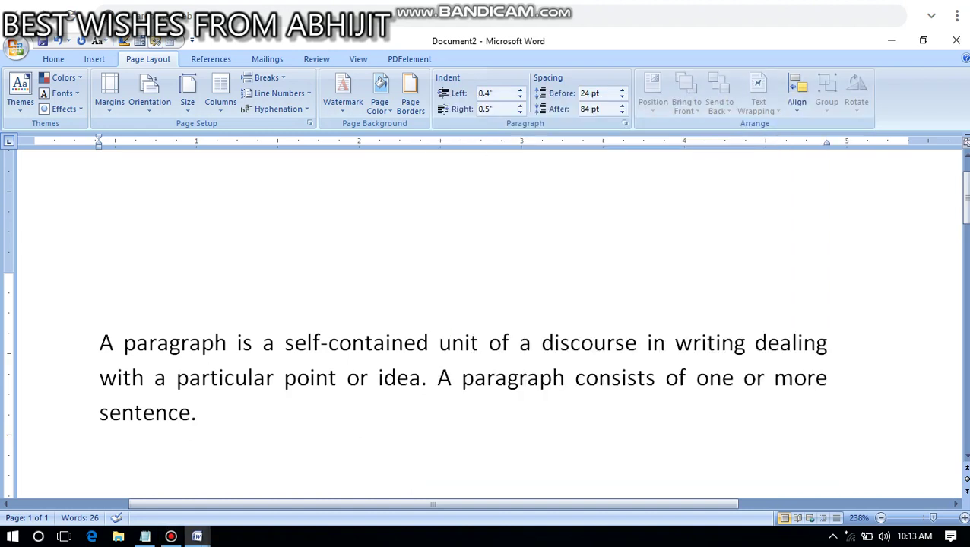
Delete the arrow shape drawn below the paragraph
{"action": "key", "text": "Return"}
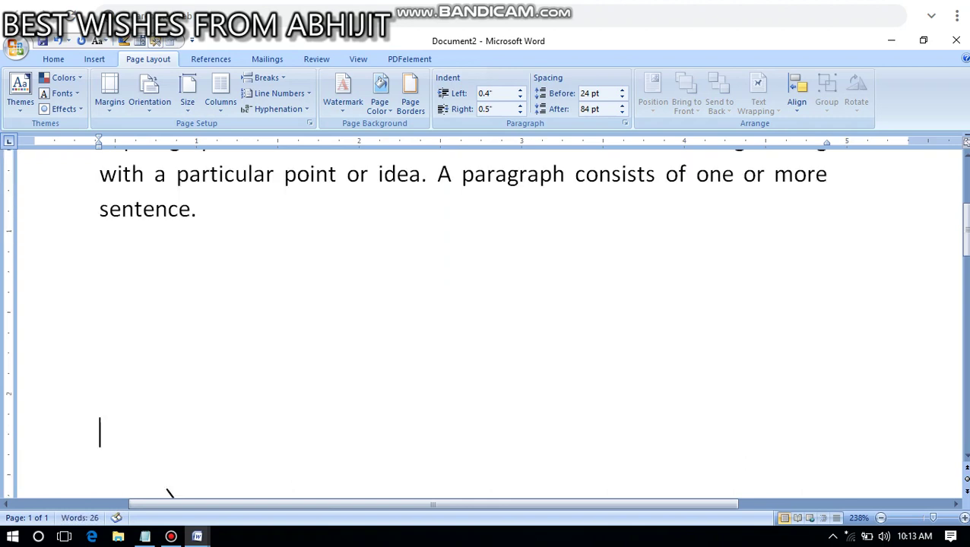
{"action": "key", "text": "Up"}
{"action": "key", "text": "Down"}
{"action": "key", "text": "Up"}
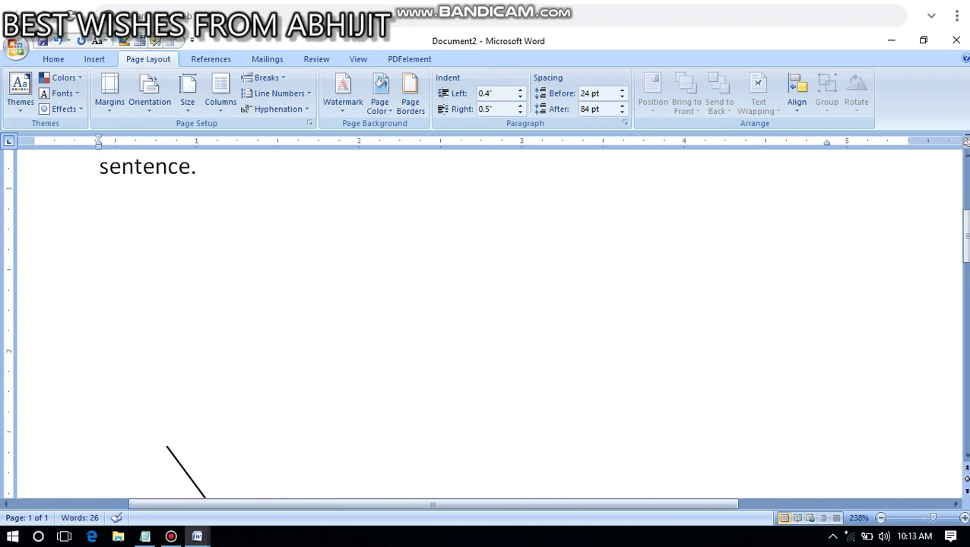
{"action": "key", "text": "Down"}
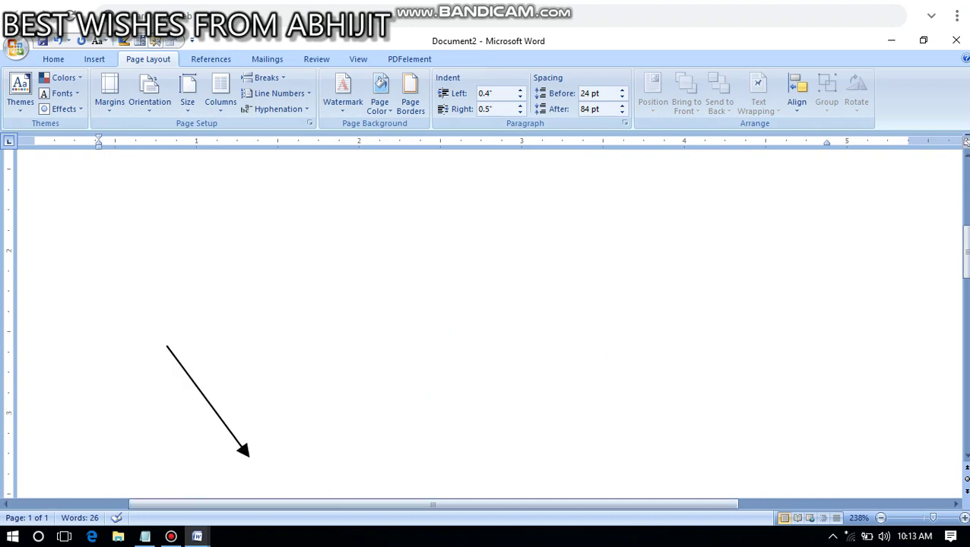
{"action": "left_click", "coordinate": [207, 401]}
{"action": "key", "text": "Delete"}
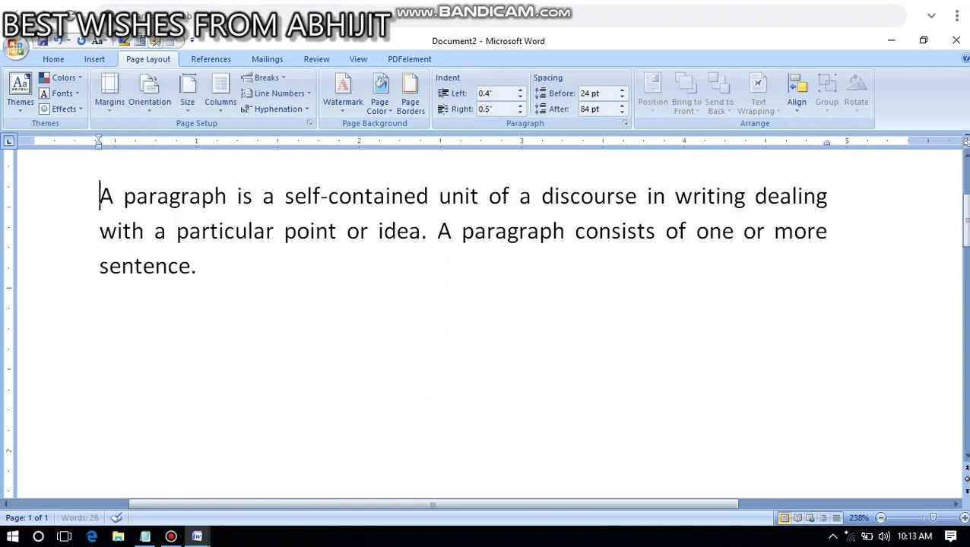
{"action": "left_click", "coordinate": [198, 266]}
{"action": "key", "text": "Return"}
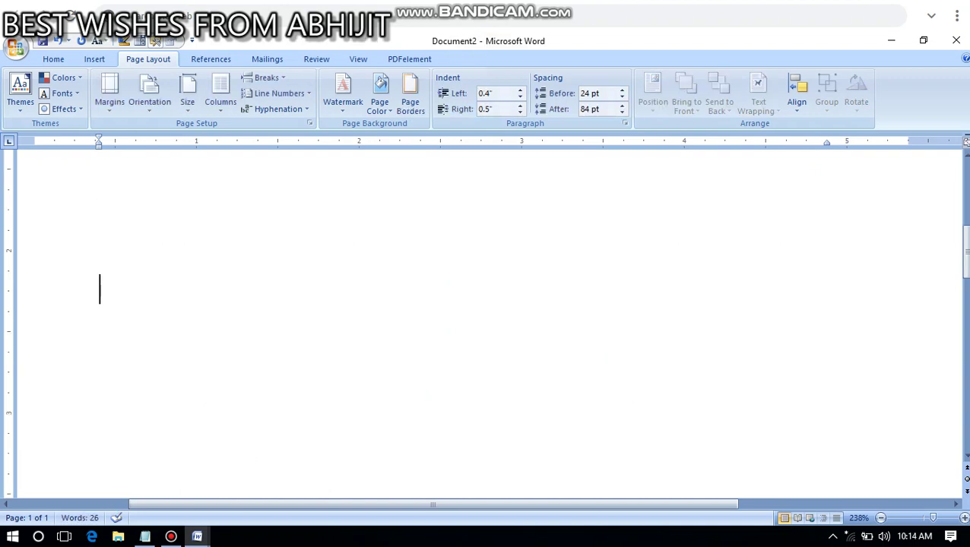
{"action": "key", "text": "BackSpace"}
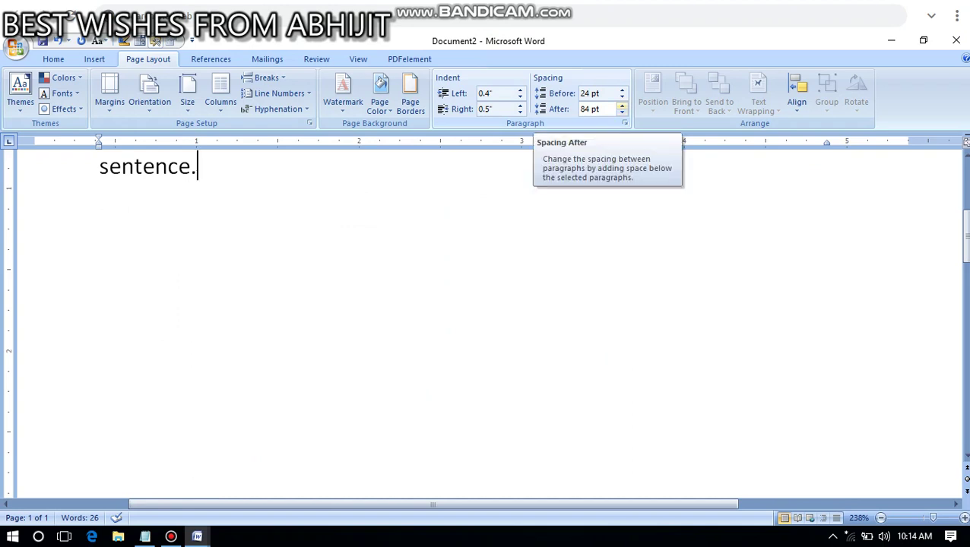
Increase the paragraph's spacing after to 114 pt
{"action": "left_click", "coordinate": [621, 106]}
{"action": "left_click", "coordinate": [622, 106]}
{"action": "left_click", "coordinate": [621, 105]}
{"action": "left_click", "coordinate": [622, 106]}
{"action": "left_click", "coordinate": [622, 105]}
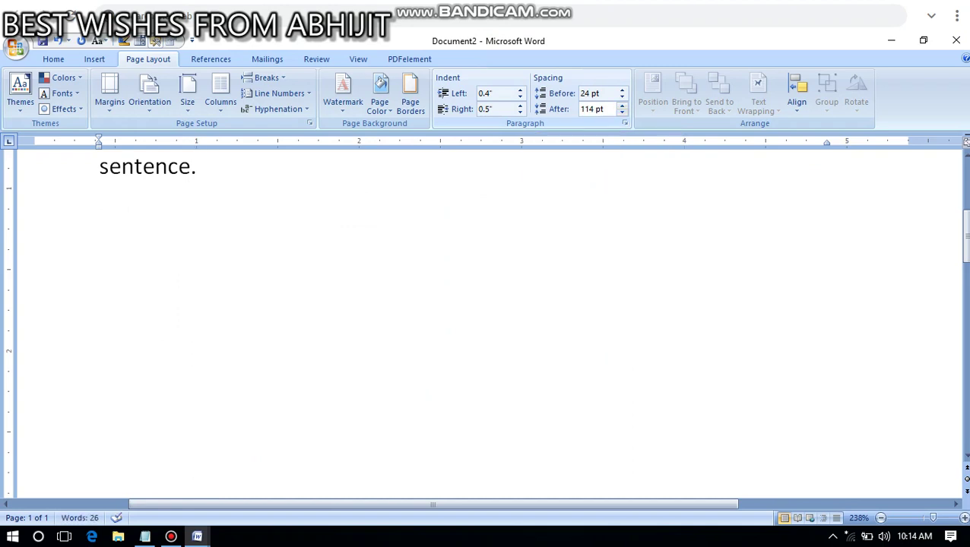
Set the paragraph's spacing after to 84 pt
{"action": "left_click", "coordinate": [592, 110]}
{"action": "left_click", "coordinate": [622, 112]}
{"action": "type", "text": "84"}
{"action": "key", "text": "Return"}
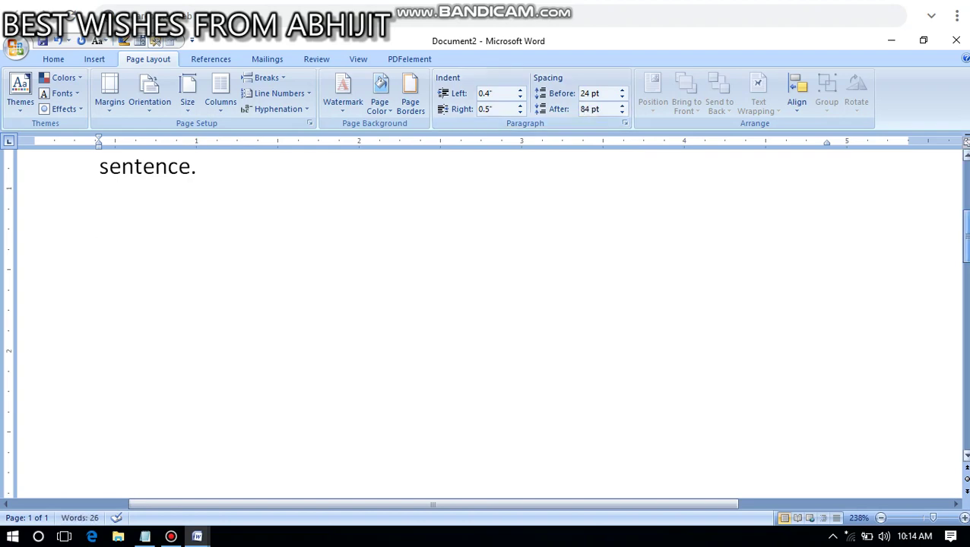
Start a new empty line after the paragraph ending in "sentence."
{"action": "scroll", "coordinate": [486, 319], "scroll_direction": "up", "scroll_amount": 3}
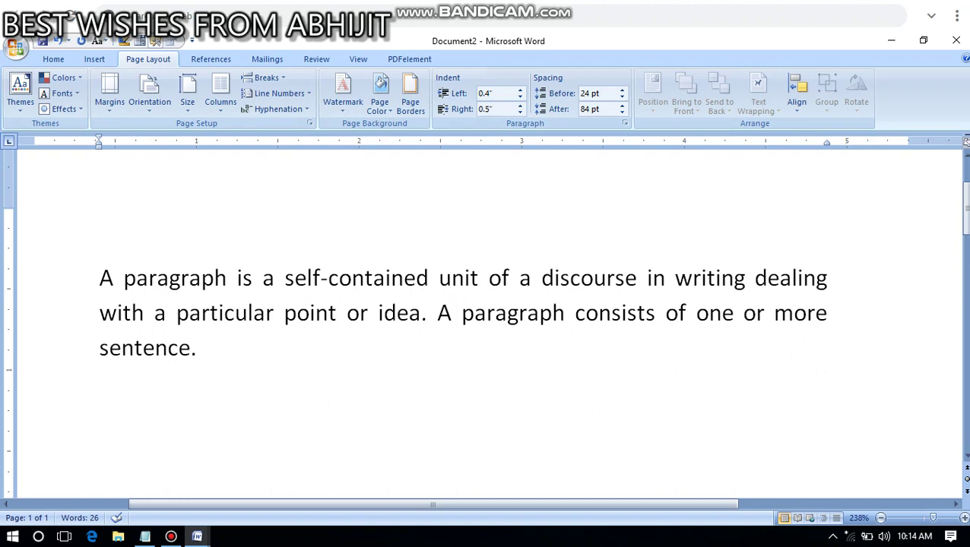
{"action": "key", "text": "BackSpace"}
{"action": "key", "text": "Return"}
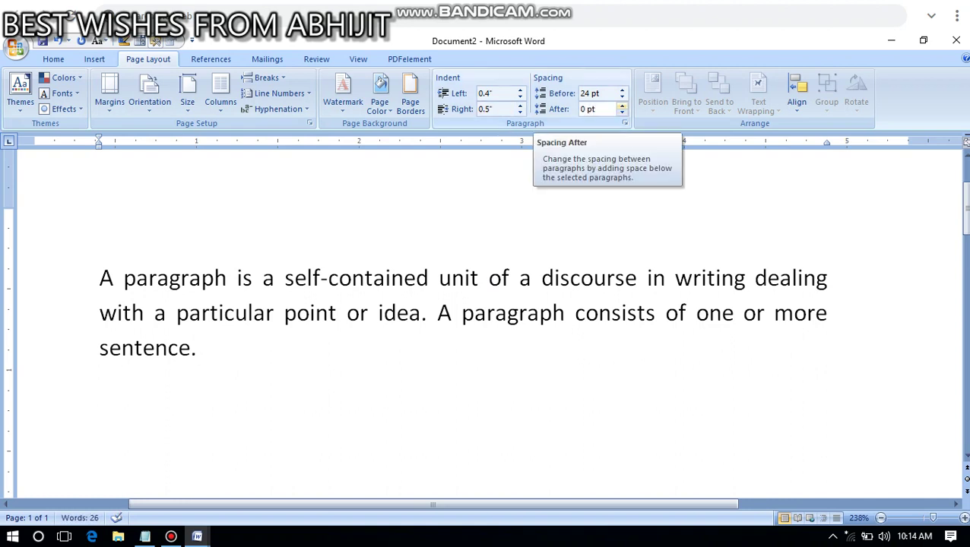
Set the spacing after to 0 pt for the whole document, including the empty line
{"action": "key", "text": "ctrl+a"}
{"action": "left_click_drag", "start_coordinate": [106, 444], "coordinate": [107, 497]}
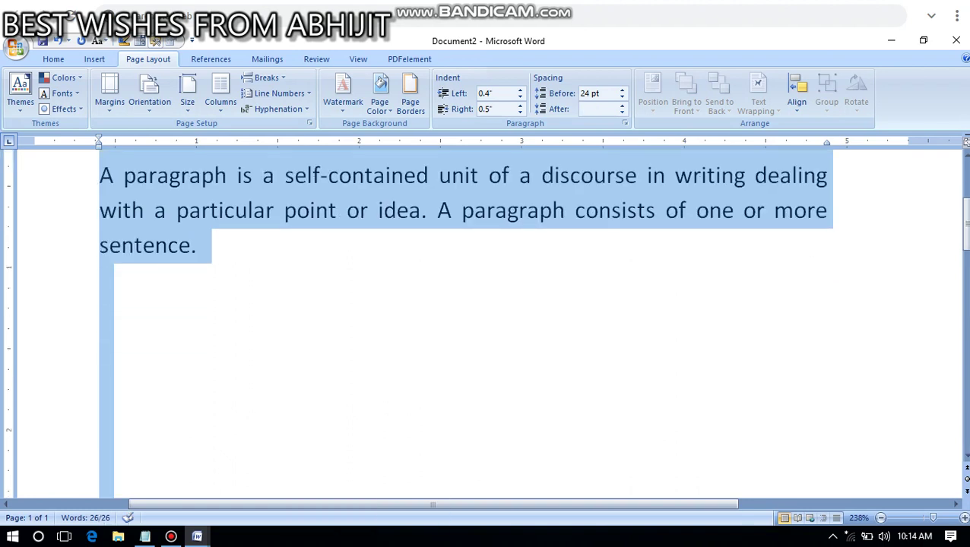
{"action": "left_click", "coordinate": [622, 105]}
{"action": "left_click", "coordinate": [622, 105]}
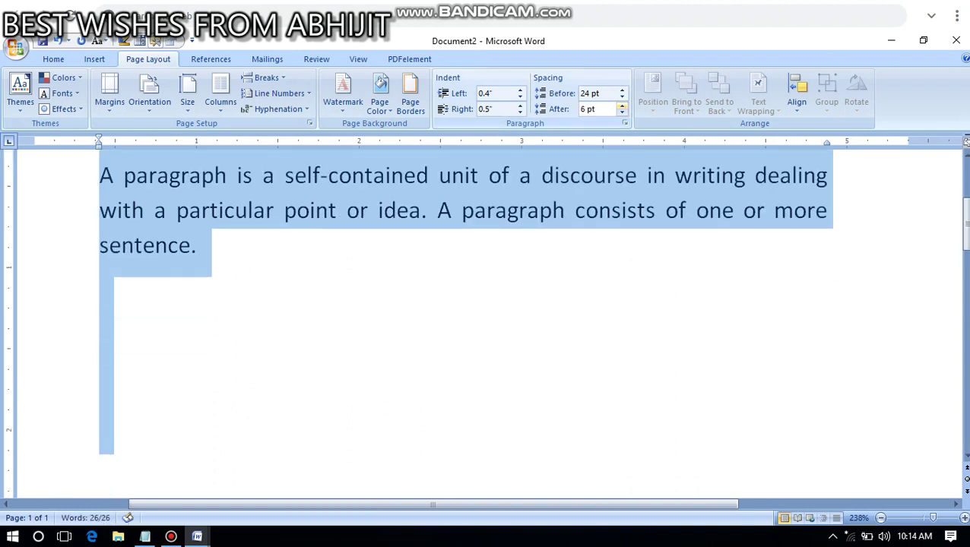
{"action": "left_click", "coordinate": [622, 105]}
{"action": "left_click", "coordinate": [621, 113]}
{"action": "left_click", "coordinate": [621, 113]}
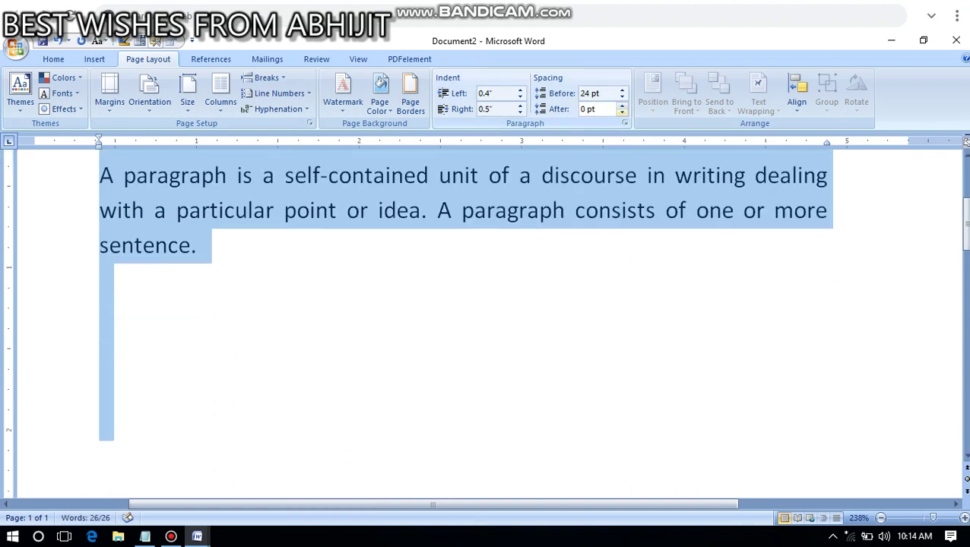
{"action": "left_click", "coordinate": [621, 112]}
{"action": "left_click", "coordinate": [622, 105]}
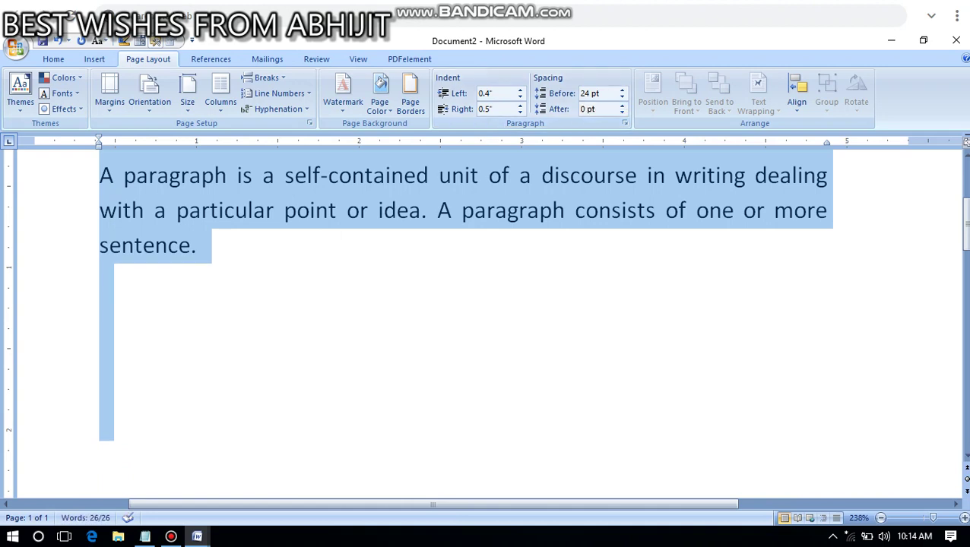
Enter MANGO and APPLE on separate lines below the paragraph
{"action": "left_click", "coordinate": [155, 246]}
{"action": "left_click", "coordinate": [100, 333]}
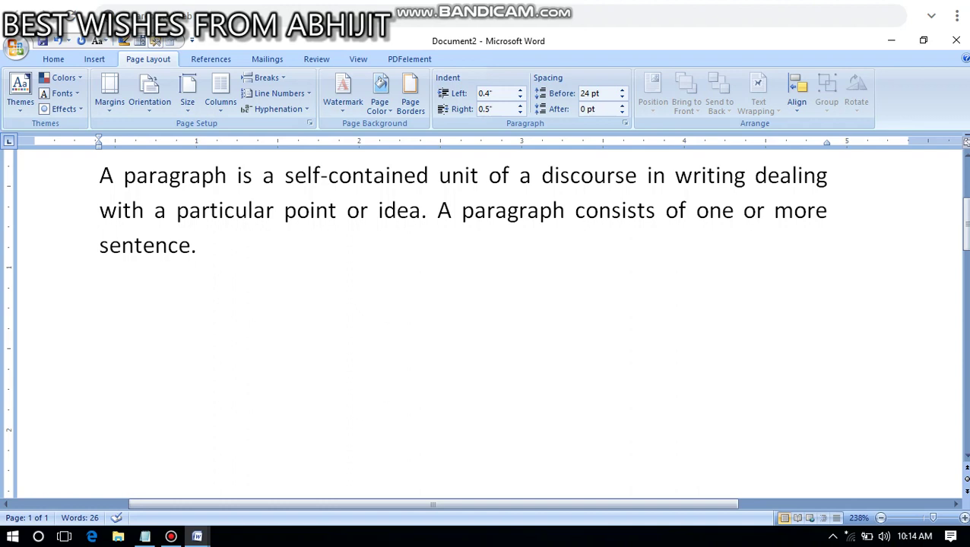
{"action": "type", "text": "MANGO"}
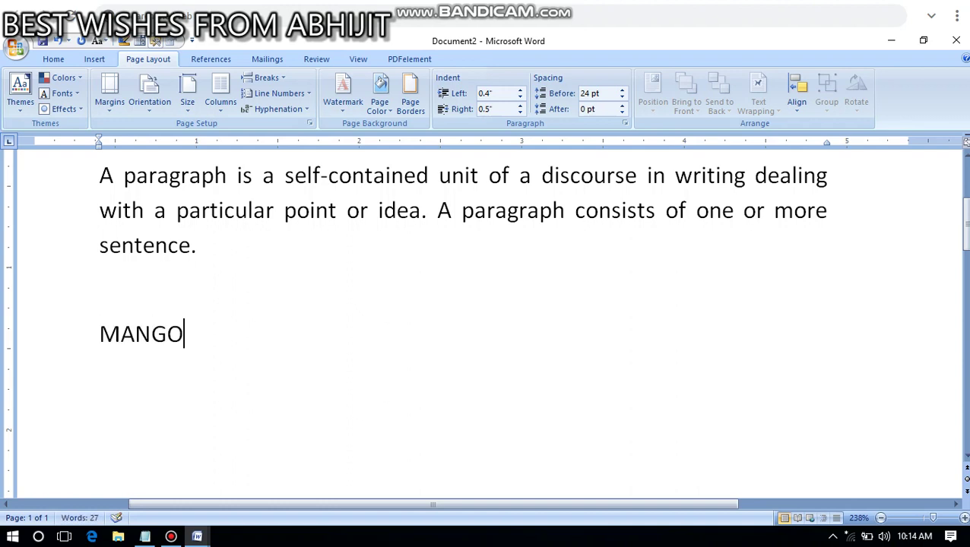
{"action": "key", "text": "Return"}
{"action": "type", "text": "APPLE"}
{"action": "key", "text": "Return"}
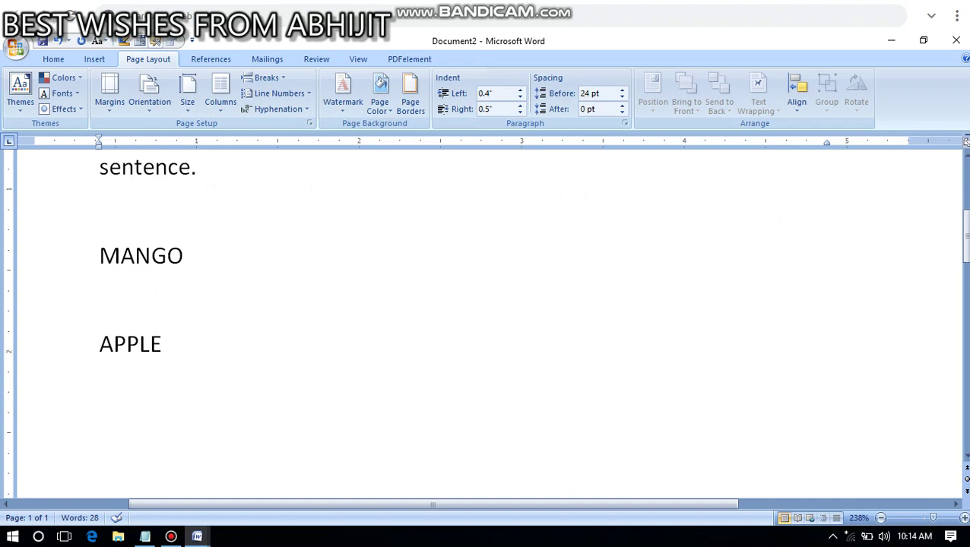
Remove the left indent on the line below APPLE and enter PAPAYA there
{"action": "key", "text": "BackSpace"}
{"action": "key", "text": "BackSpace"}
{"action": "type", "text": "PA"}
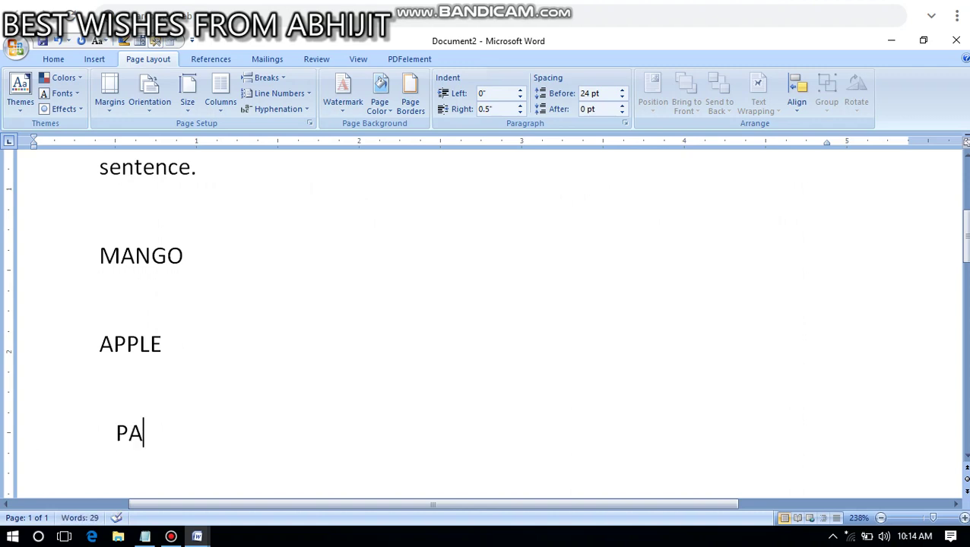
{"action": "type", "text": "PA"}
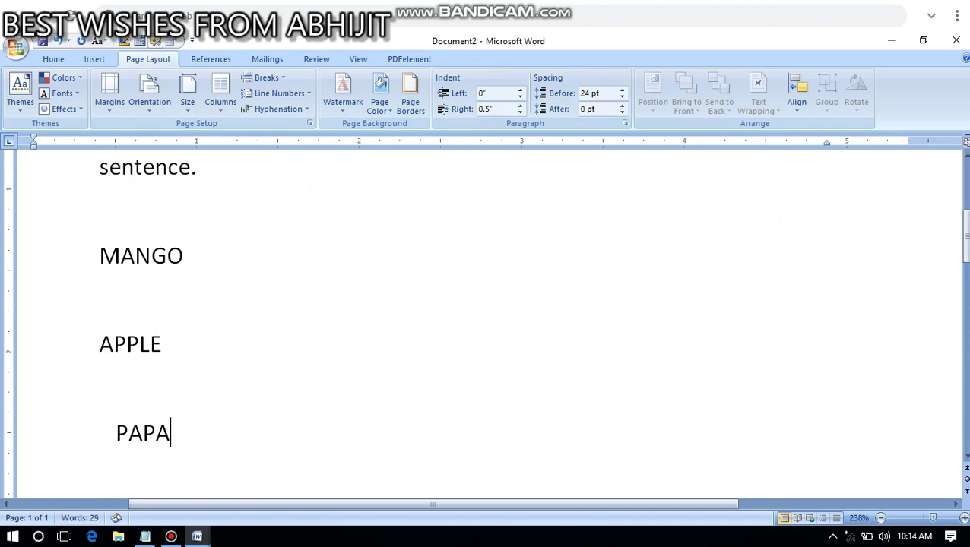
{"action": "type", "text": "YA"}
{"action": "key", "text": "Left"}
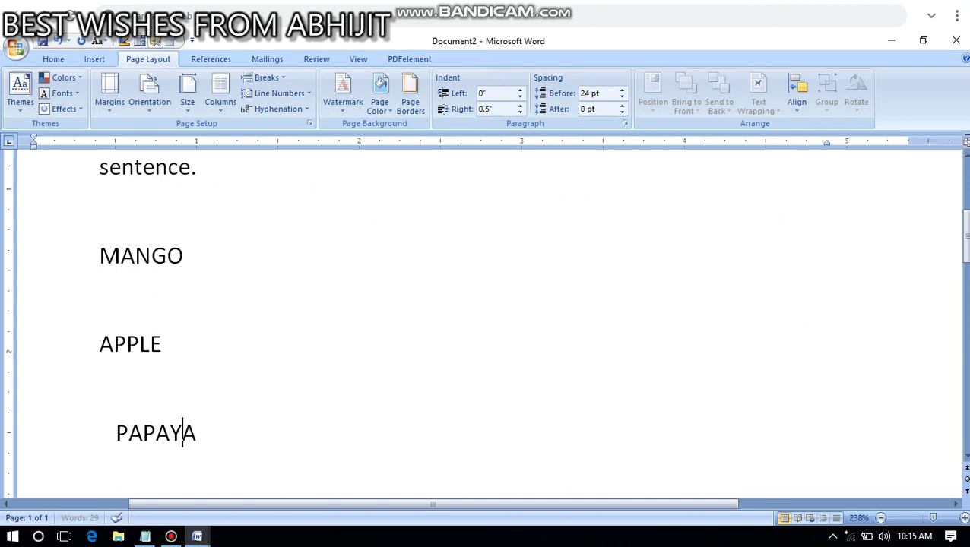
{"action": "key", "text": "Up"}
{"action": "key", "text": "Left"}
{"action": "key", "text": "Left"}
{"action": "key", "text": "Left"}
{"action": "key", "text": "Left"}
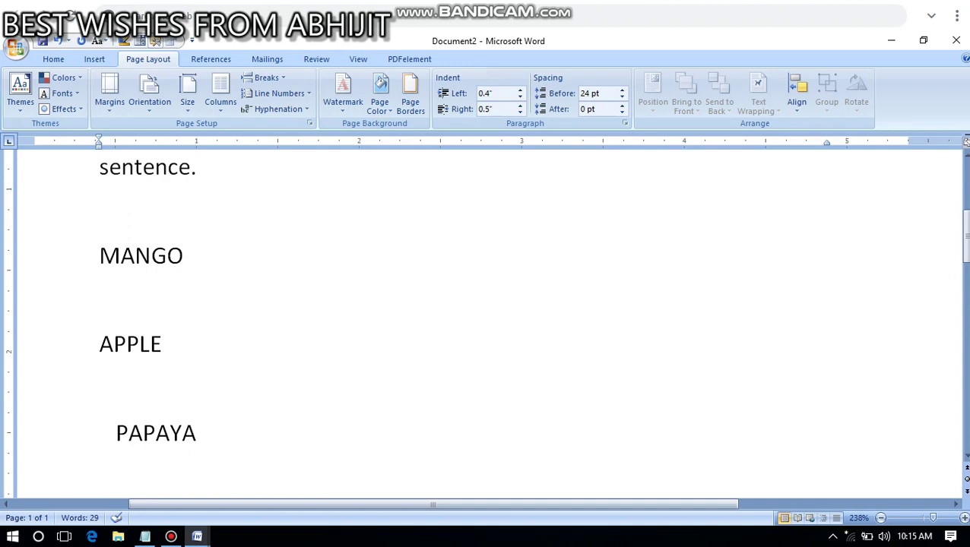
{"action": "left_click_drag", "start_coordinate": [101, 256], "coordinate": [227, 432]}
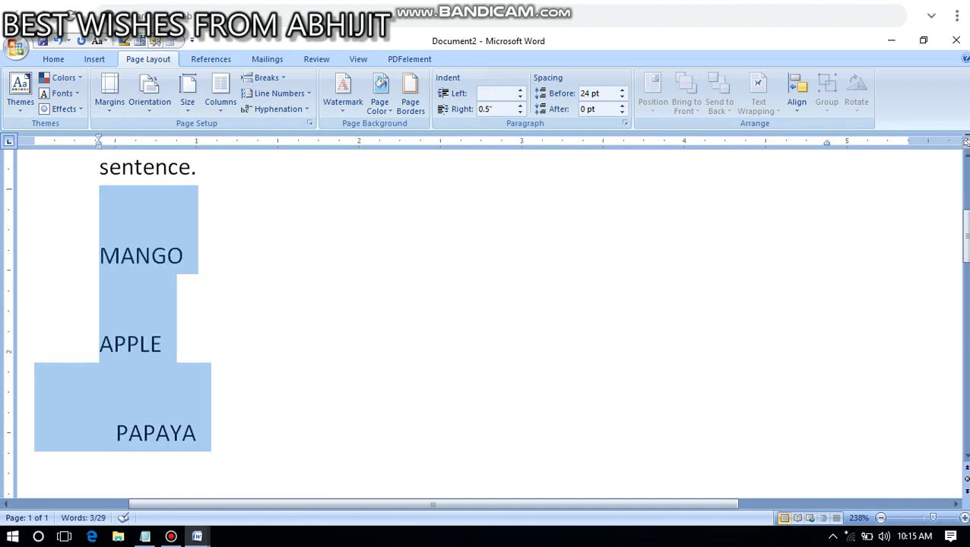
{"action": "left_click", "coordinate": [621, 113]}
{"action": "left_click", "coordinate": [622, 106]}
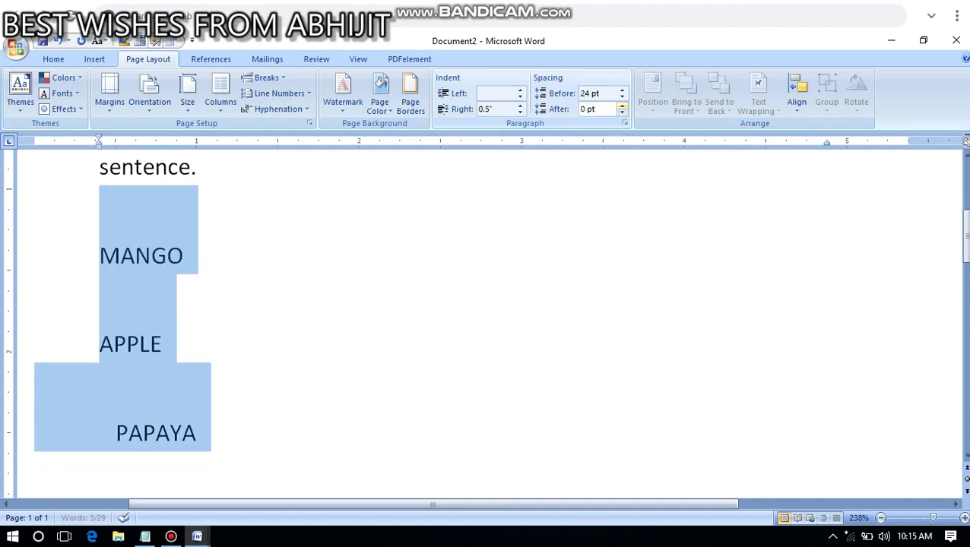
{"action": "left_click", "coordinate": [622, 106]}
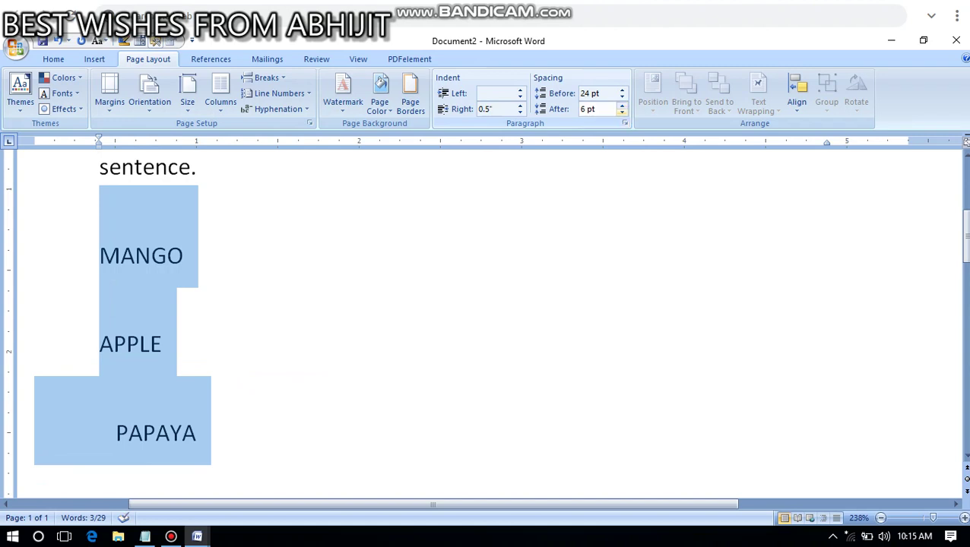
{"action": "left_click", "coordinate": [622, 112]}
{"action": "left_click", "coordinate": [162, 344]}
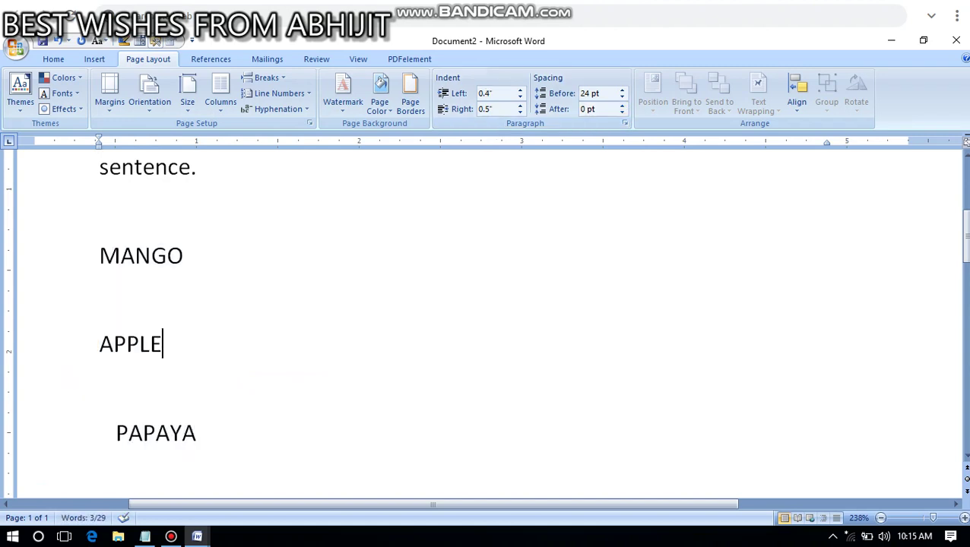
Set the spacing before to 0 pt for the MANGO, APPLE and PAPAYA lines
{"action": "left_click_drag", "start_coordinate": [100, 256], "coordinate": [199, 433]}
{"action": "left_click", "coordinate": [621, 97]}
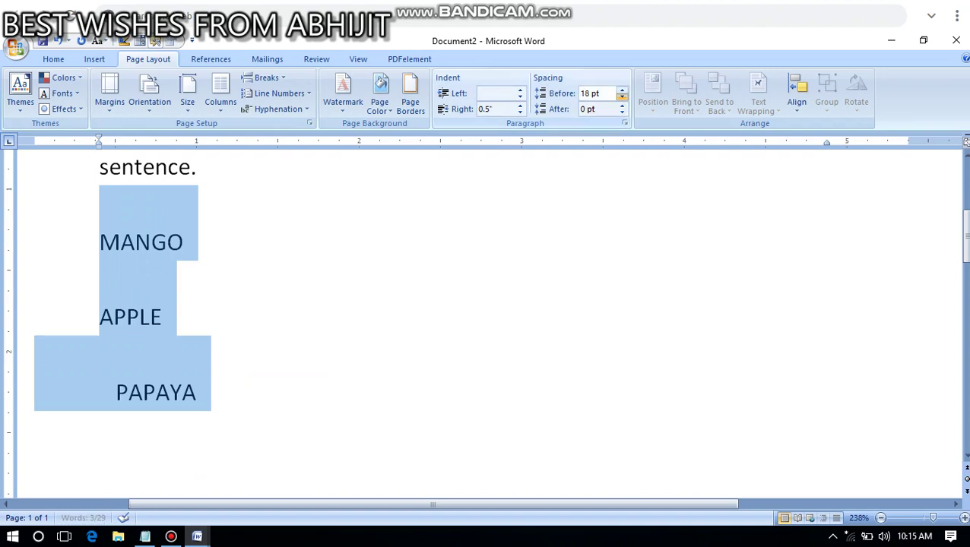
{"action": "left_click", "coordinate": [621, 98]}
{"action": "left_click", "coordinate": [621, 98]}
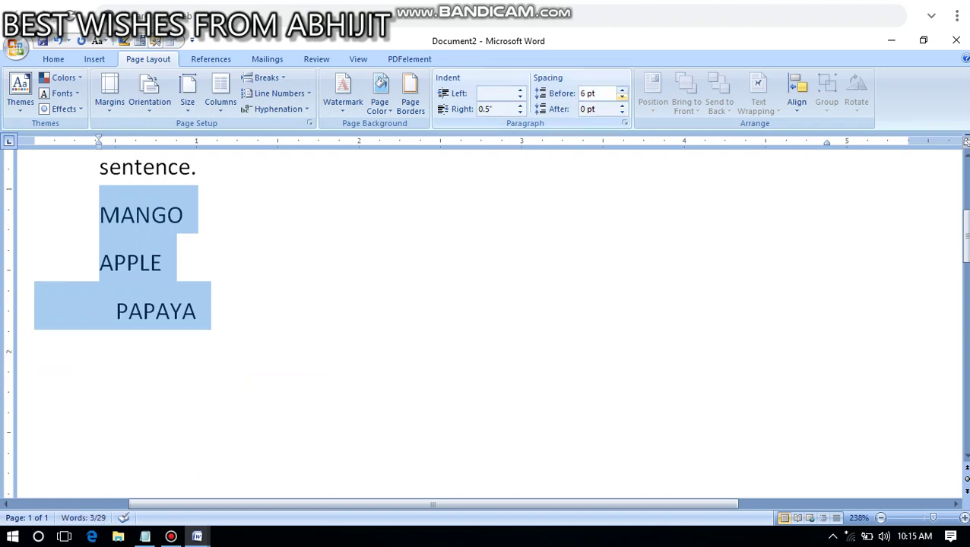
{"action": "left_click", "coordinate": [621, 97]}
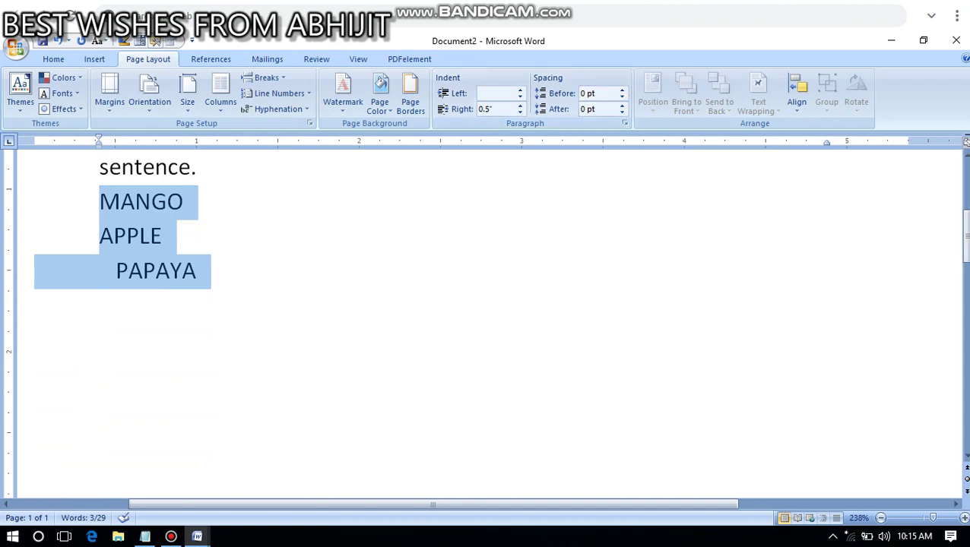
Replace the space before PAPAYA with a first-line indent that aligns it with MANGO and APPLE
{"action": "left_click", "coordinate": [198, 271]}
{"action": "left_click", "coordinate": [116, 272]}
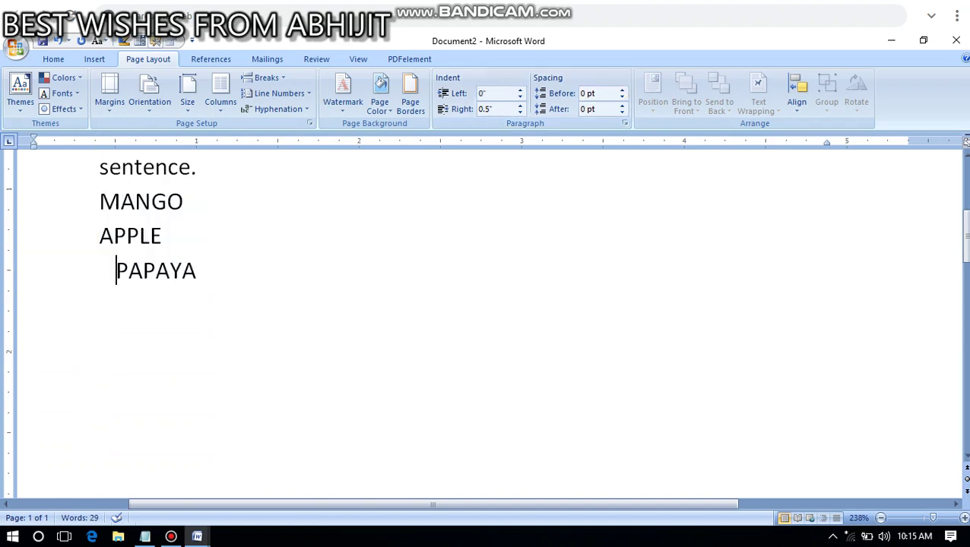
{"action": "key", "text": "BackSpace"}
{"action": "key", "text": "Tab"}
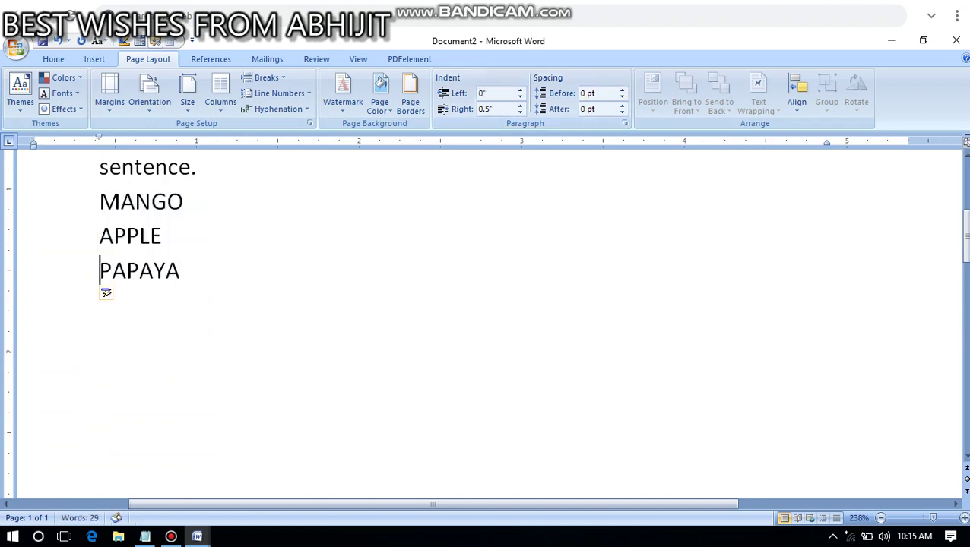
Increase the first-line indent of MANGO, APPLE and PAPAYA so that all three start at 0.5 inch
{"action": "left_click", "coordinate": [100, 202]}
{"action": "key", "text": "Tab"}
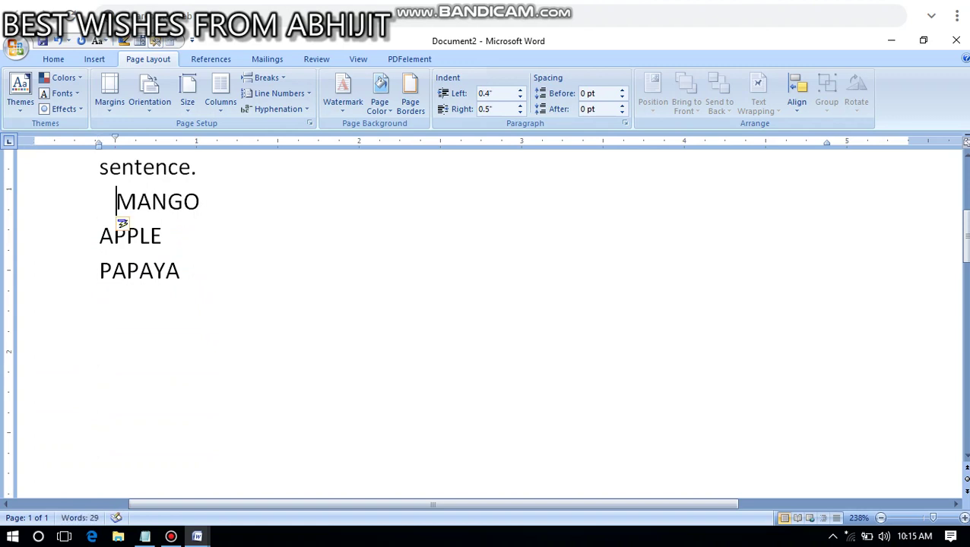
{"action": "key", "text": "Down"}
{"action": "key", "text": "Tab"}
{"action": "key", "text": "Down"}
{"action": "key", "text": "Tab"}
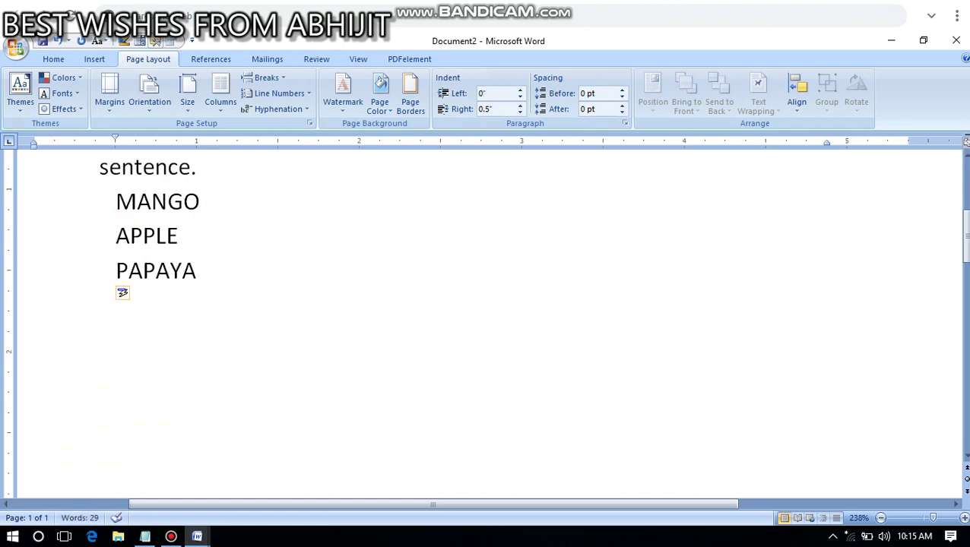
Define the ℘ character from the Symbol font as a new bullet for the MANGO, APPLE and PAPAYA lines
{"action": "left_click_drag", "start_coordinate": [117, 202], "coordinate": [208, 272]}
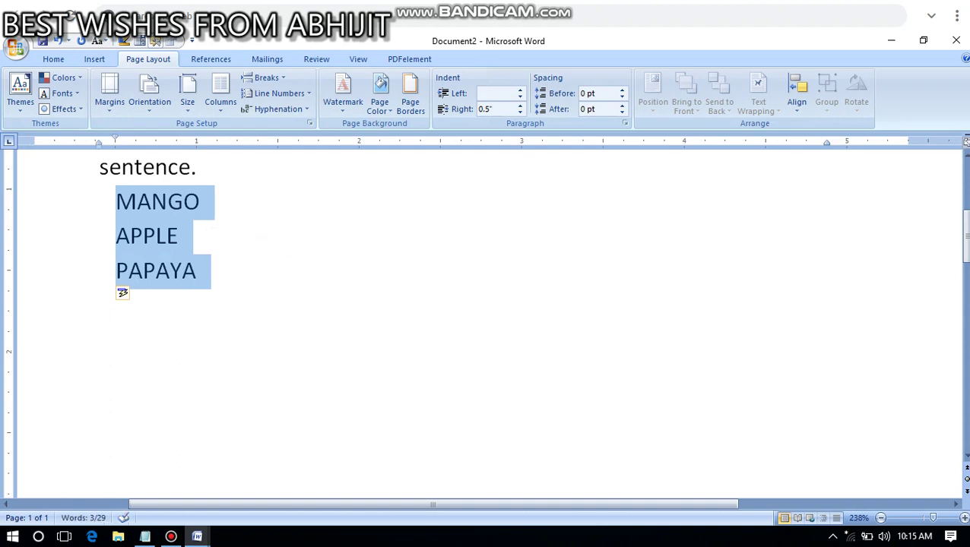
{"action": "left_click", "coordinate": [53, 59]}
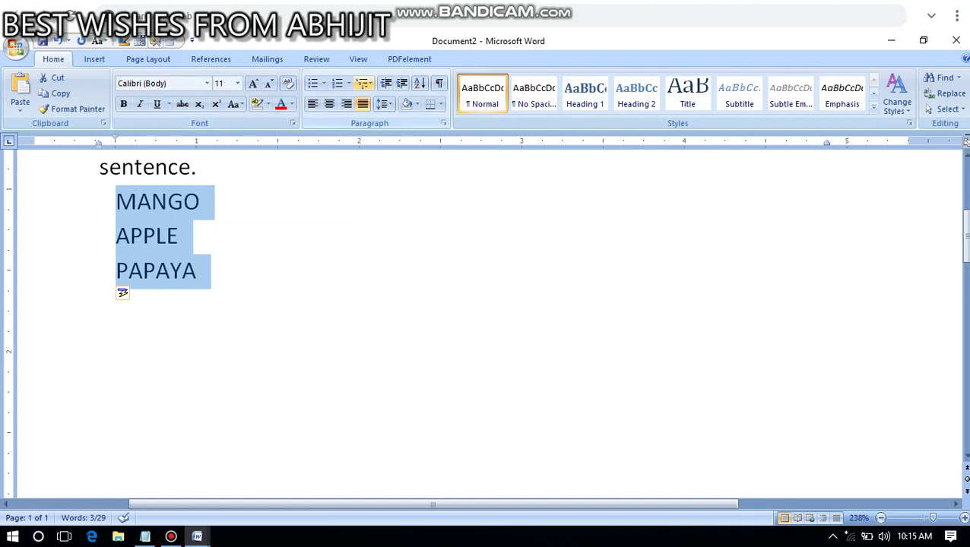
{"action": "left_click", "coordinate": [323, 84]}
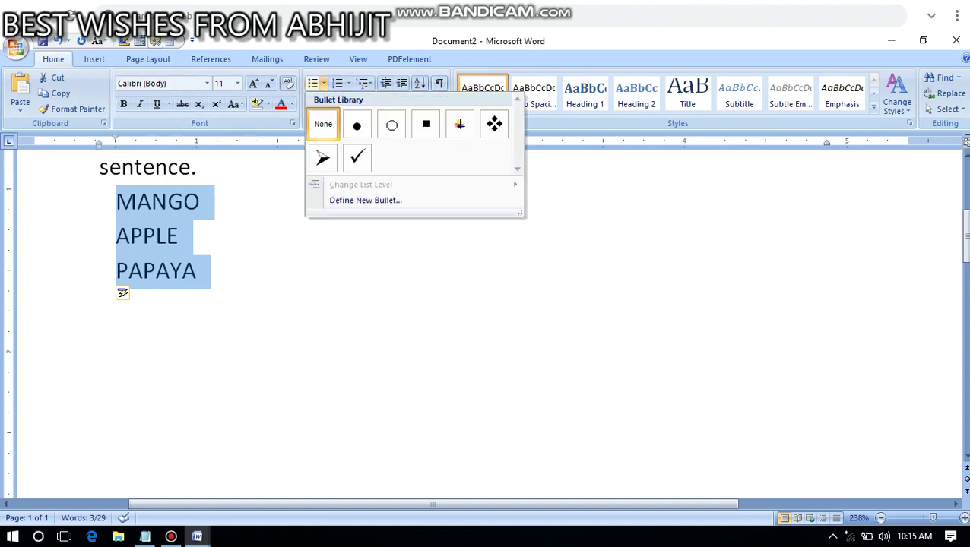
{"action": "left_click", "coordinate": [324, 84]}
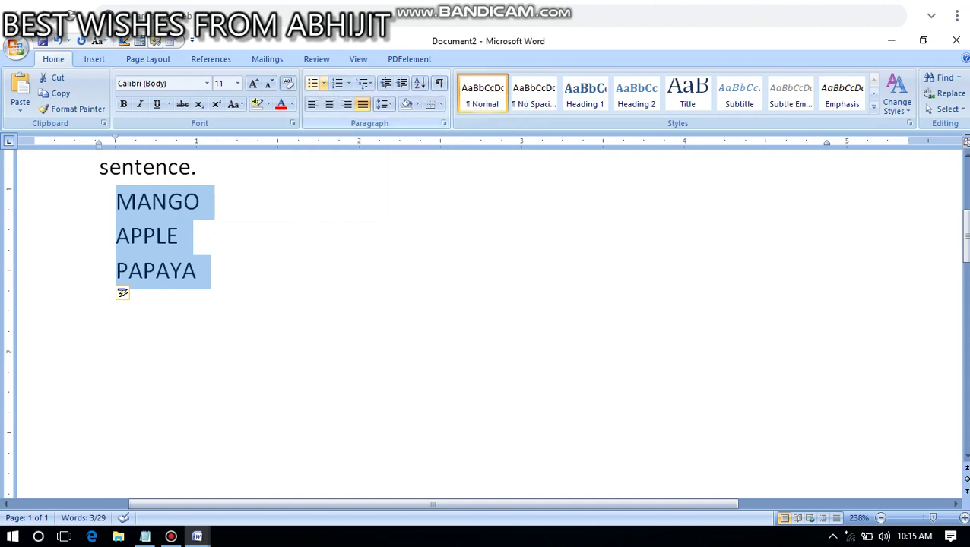
{"action": "left_click", "coordinate": [324, 83]}
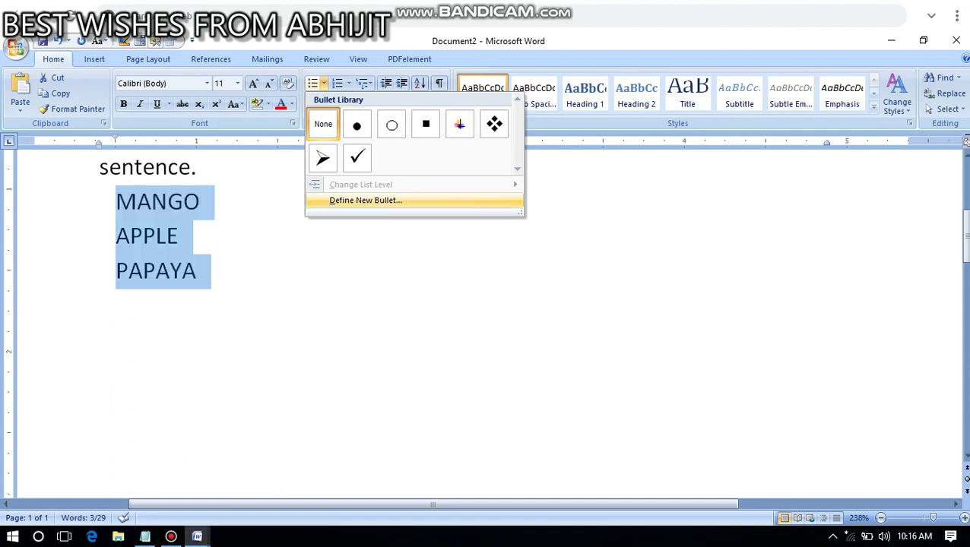
{"action": "left_click", "coordinate": [366, 200]}
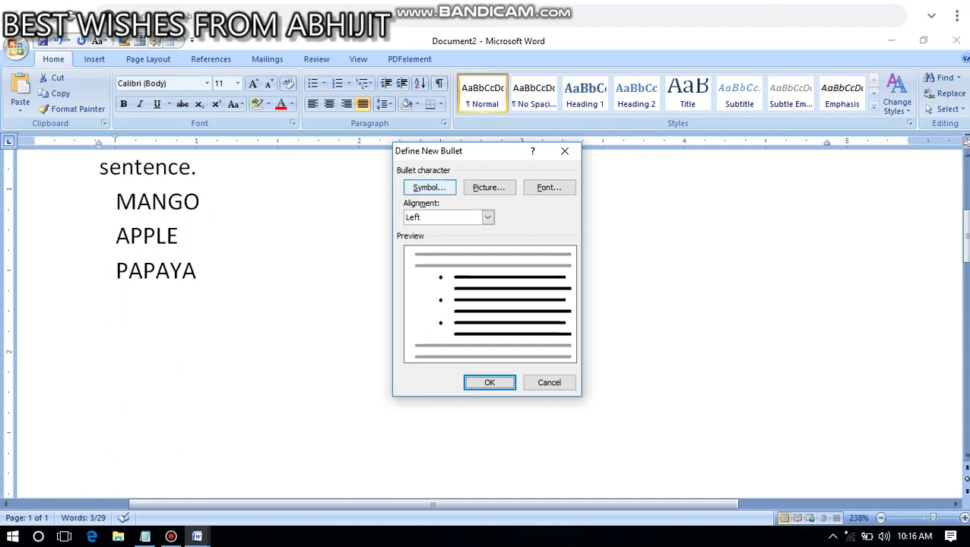
{"action": "left_click", "coordinate": [429, 187]}
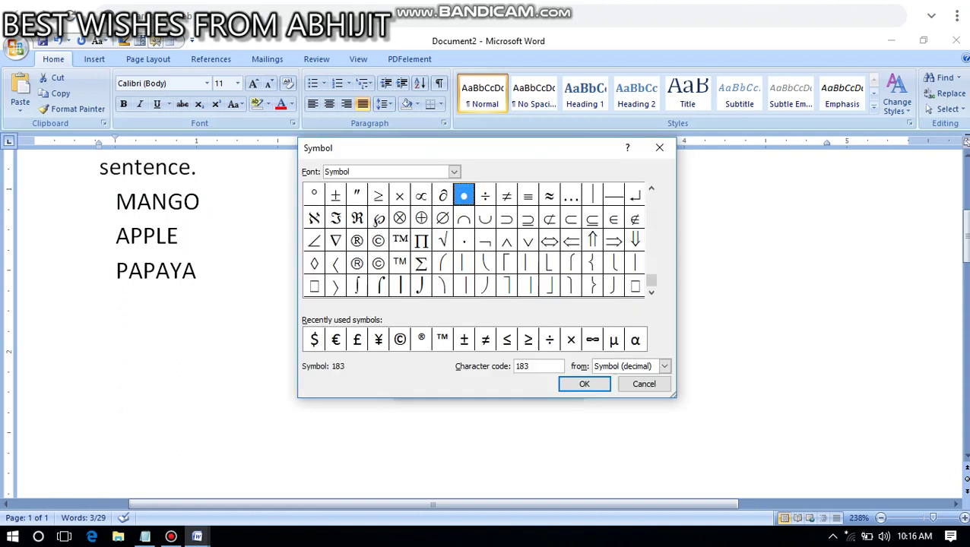
{"action": "left_click", "coordinate": [379, 219]}
{"action": "left_click", "coordinate": [584, 383]}
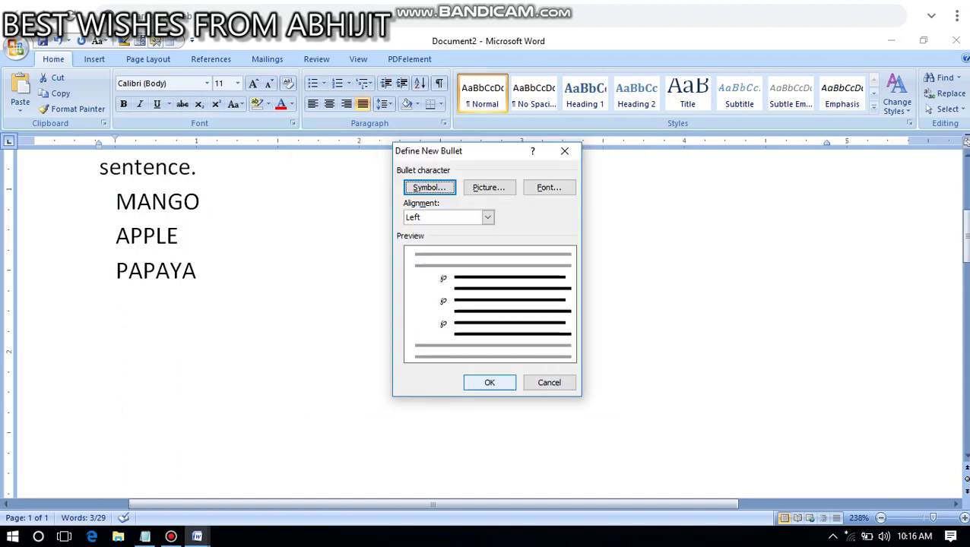
{"action": "left_click", "coordinate": [489, 382]}
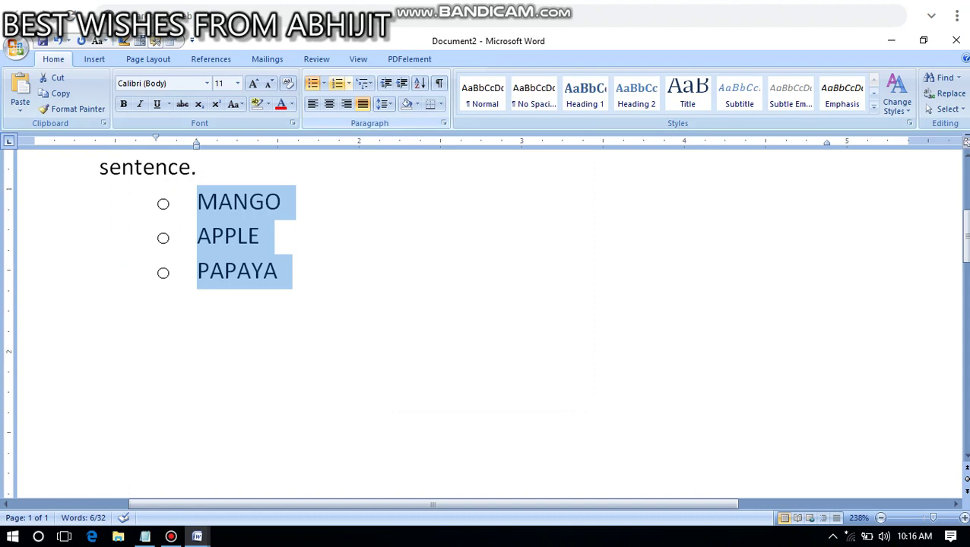
Apply the recently used ℘ bullet to the MANGO, APPLE and PAPAYA lines
{"action": "left_click", "coordinate": [324, 83]}
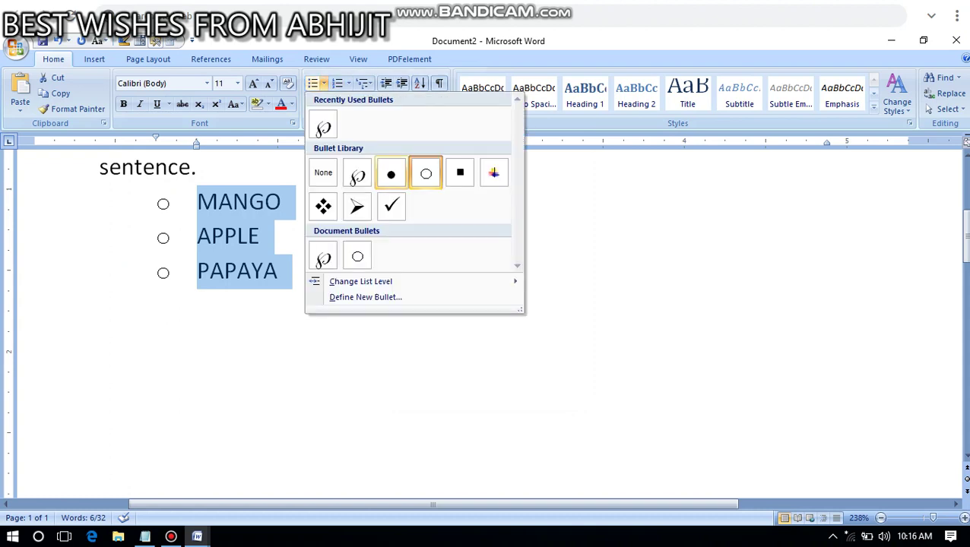
{"action": "left_click", "coordinate": [323, 125]}
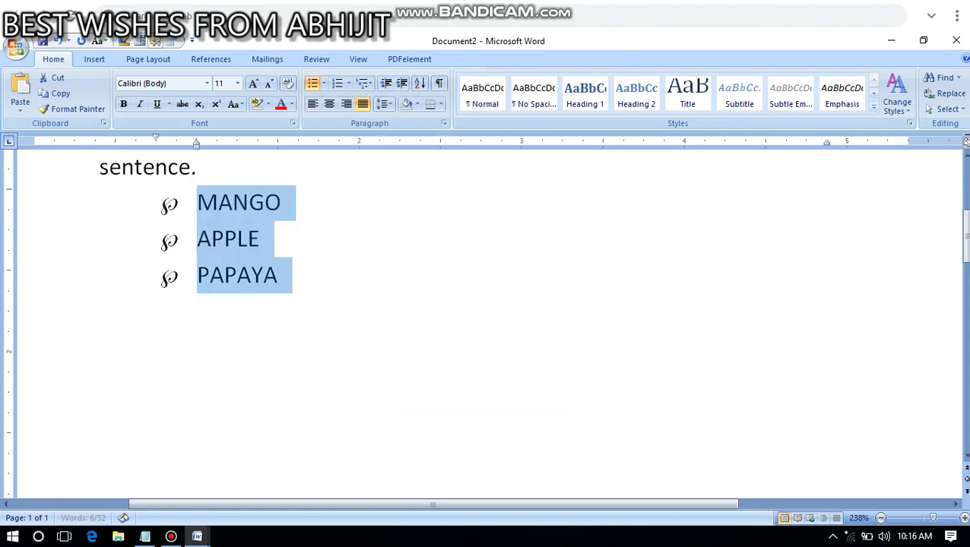
{"action": "left_click", "coordinate": [278, 275]}
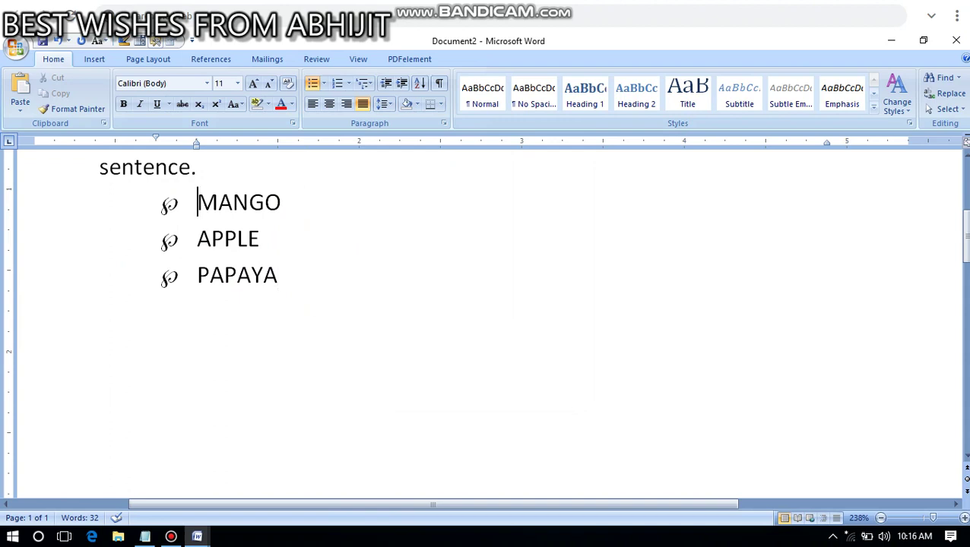
Define the club symbol ♣ (Symbol font, character code 167) as a new bullet for the three fruit lines
{"action": "left_click_drag", "start_coordinate": [196, 203], "coordinate": [291, 275]}
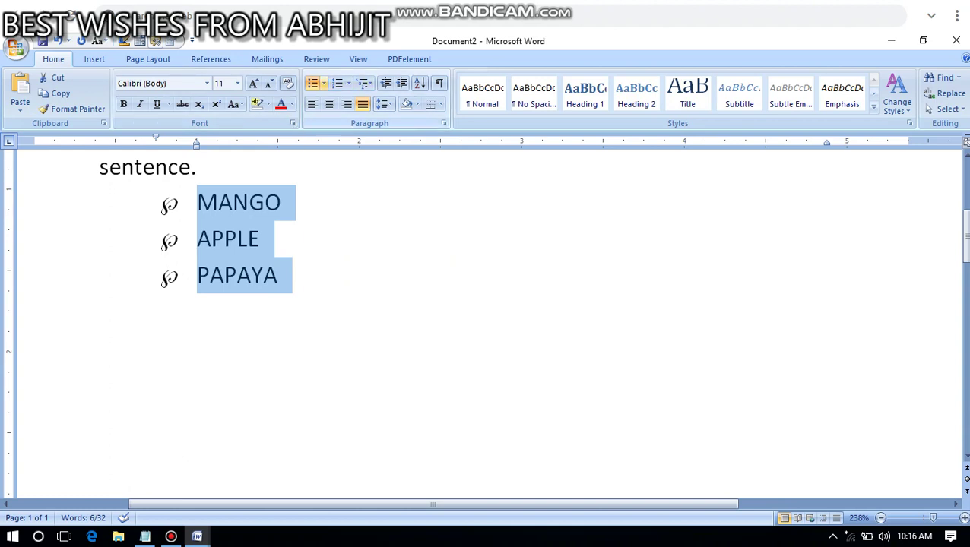
{"action": "left_click", "coordinate": [323, 83]}
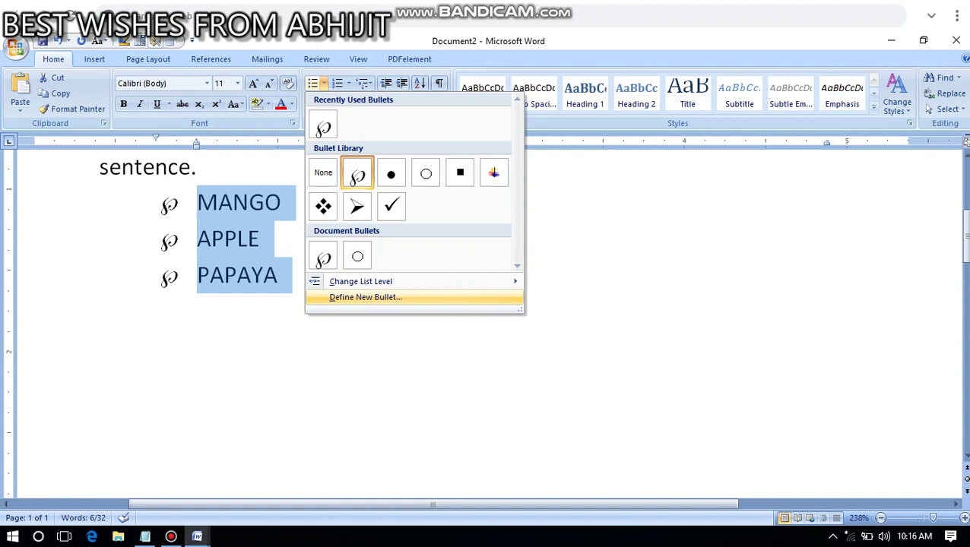
{"action": "left_click", "coordinate": [365, 297]}
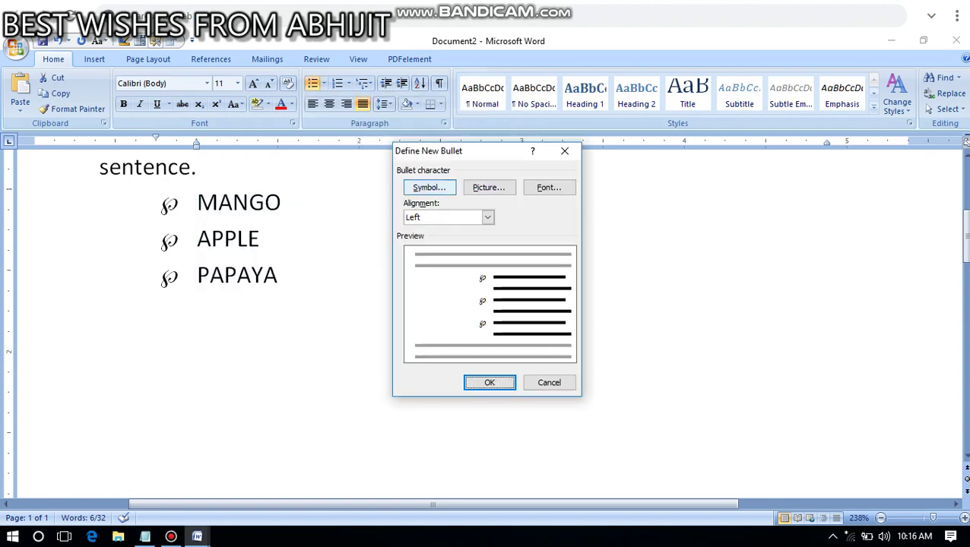
{"action": "left_click", "coordinate": [429, 187]}
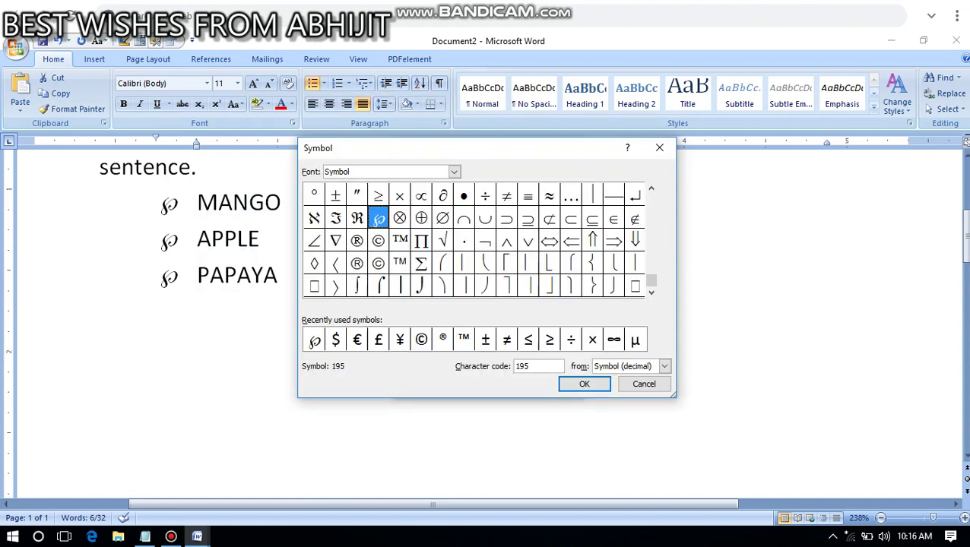
{"action": "left_click_drag", "start_coordinate": [651, 280], "coordinate": [651, 263]}
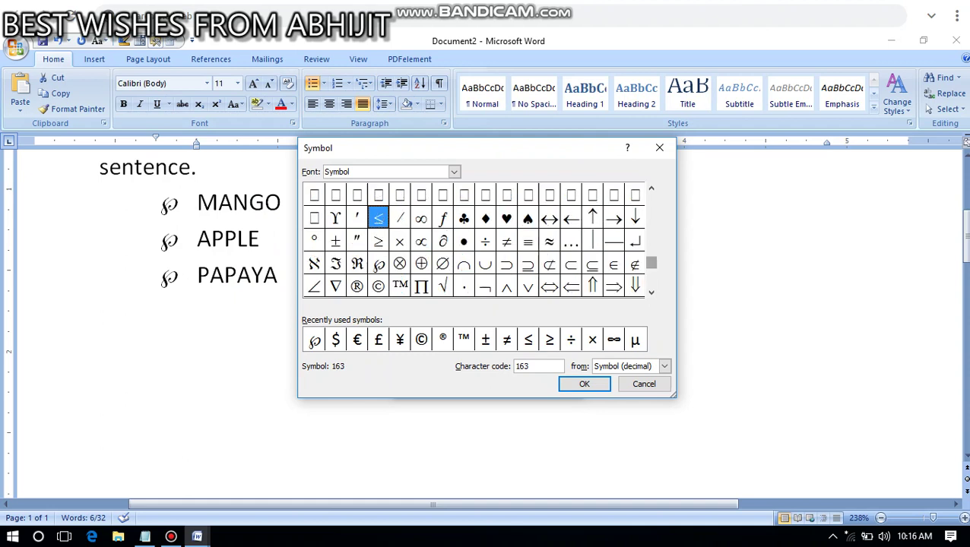
{"action": "left_click", "coordinate": [464, 218]}
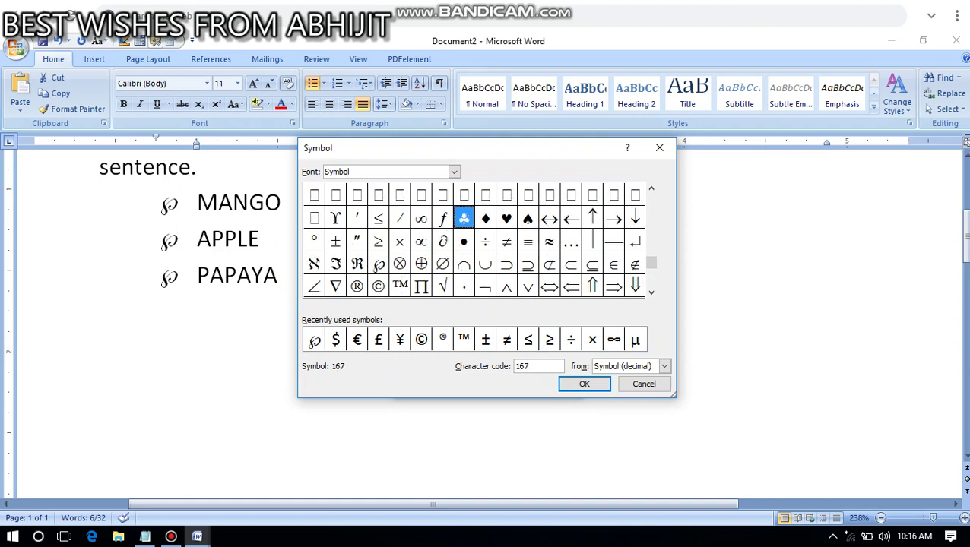
{"action": "left_click", "coordinate": [583, 383]}
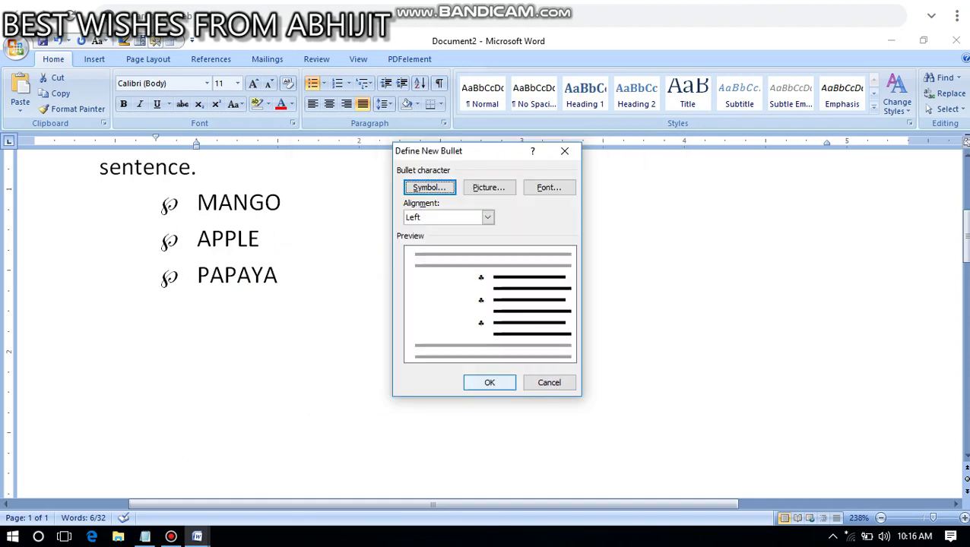
{"action": "left_click", "coordinate": [489, 382]}
{"action": "left_click", "coordinate": [279, 275]}
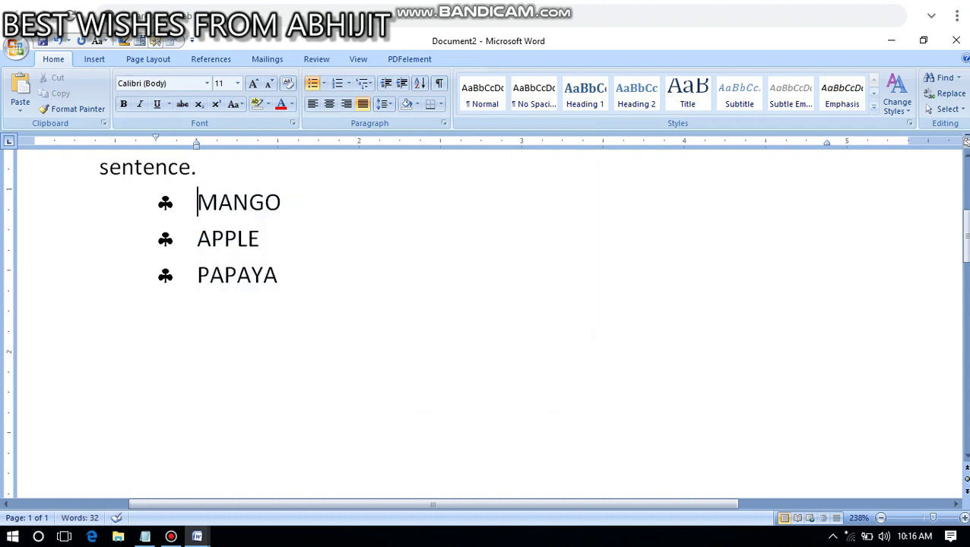
Define the plain red square picture as a new picture bullet for the MANGO, APPLE and PAPAYA lines
{"action": "left_click_drag", "start_coordinate": [196, 203], "coordinate": [296, 319]}
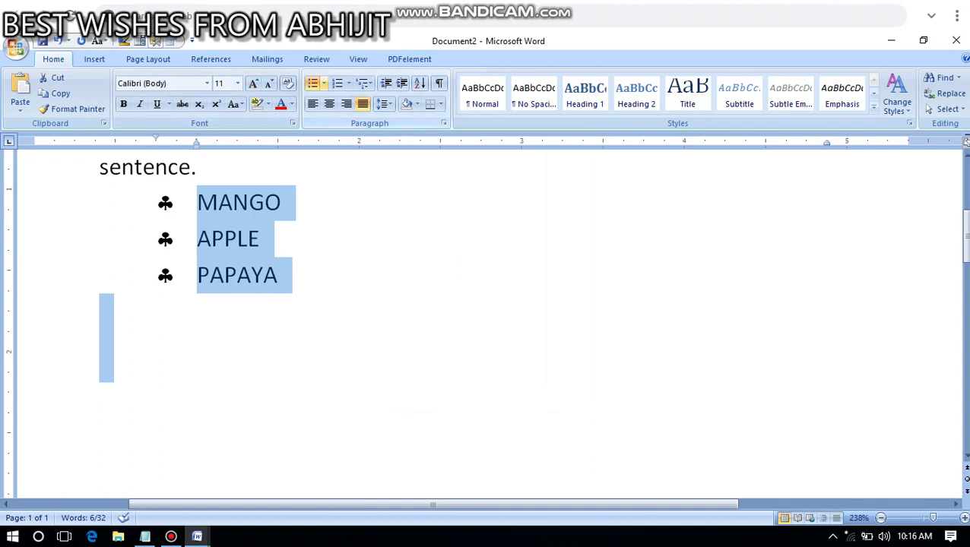
{"action": "left_click", "coordinate": [324, 83]}
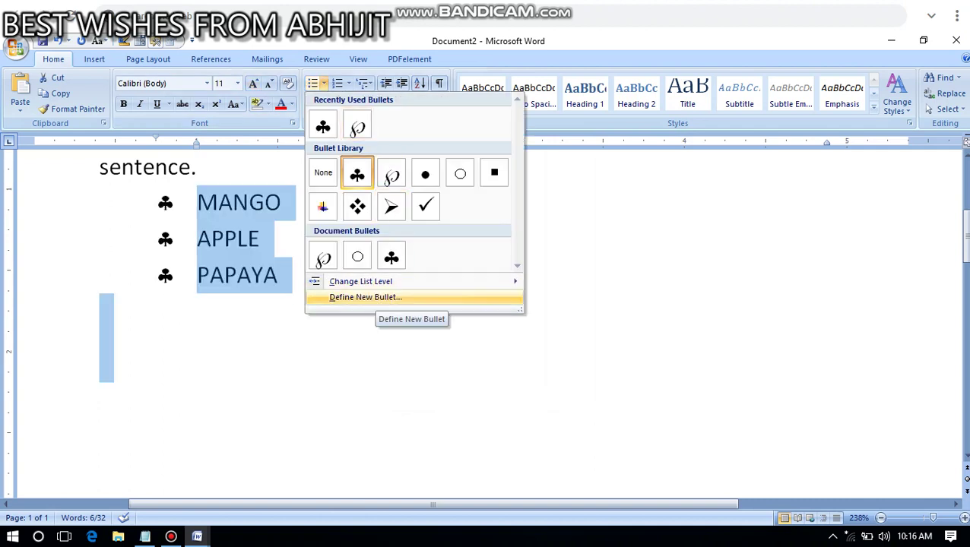
{"action": "left_click", "coordinate": [365, 297]}
{"action": "left_click", "coordinate": [429, 186]}
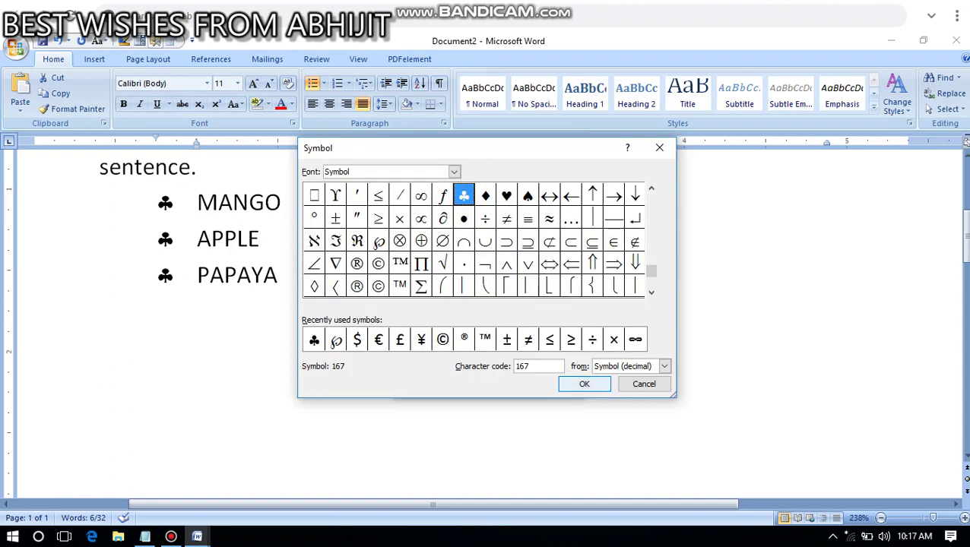
{"action": "key", "text": "Return"}
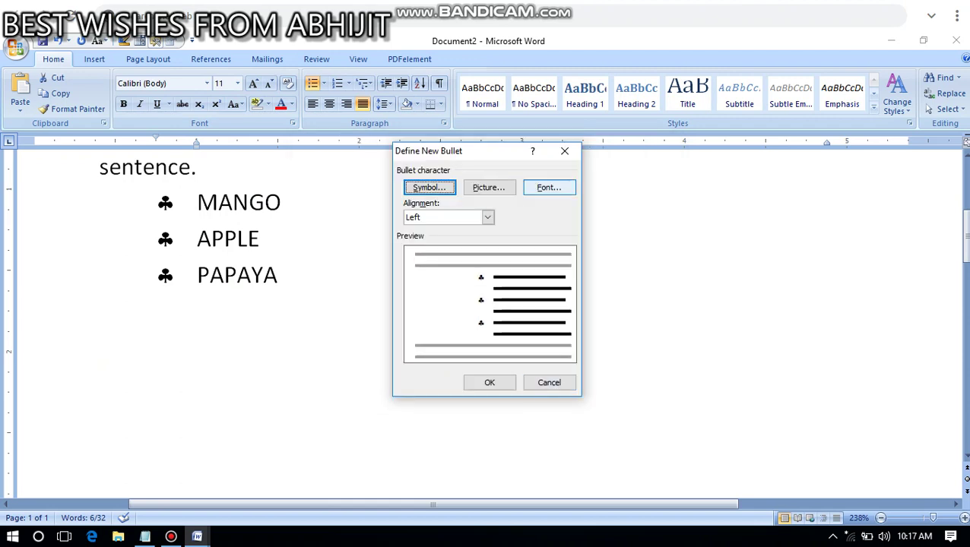
{"action": "left_click", "coordinate": [489, 187]}
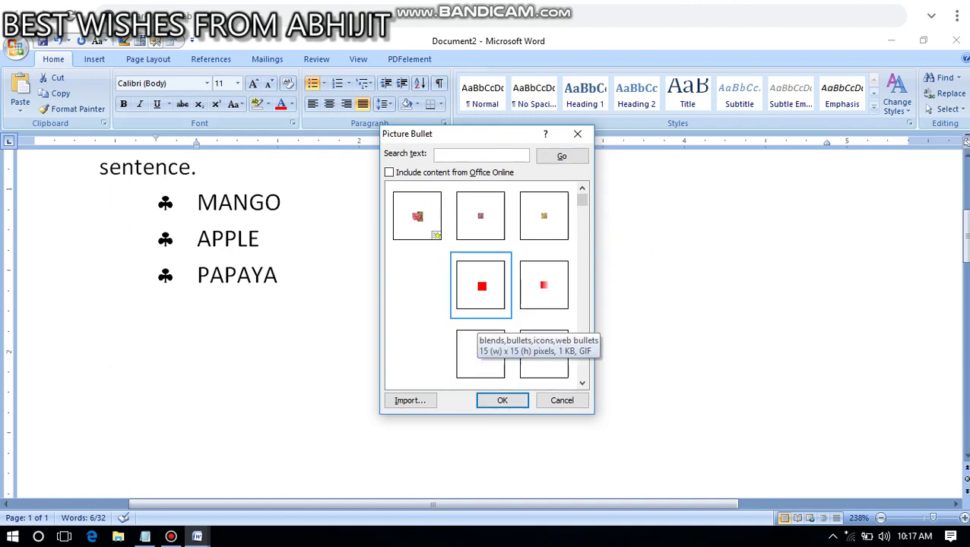
{"action": "left_click", "coordinate": [502, 400]}
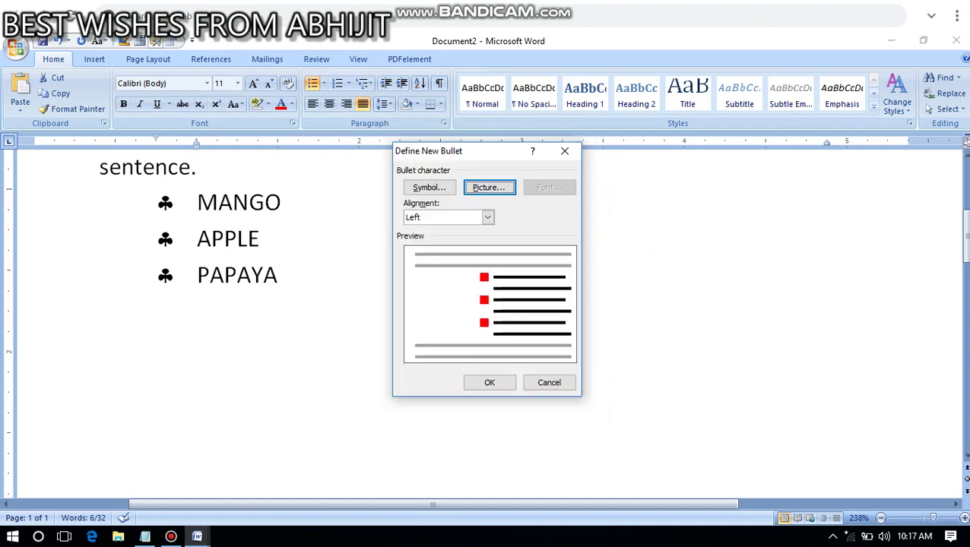
{"action": "left_click", "coordinate": [489, 382]}
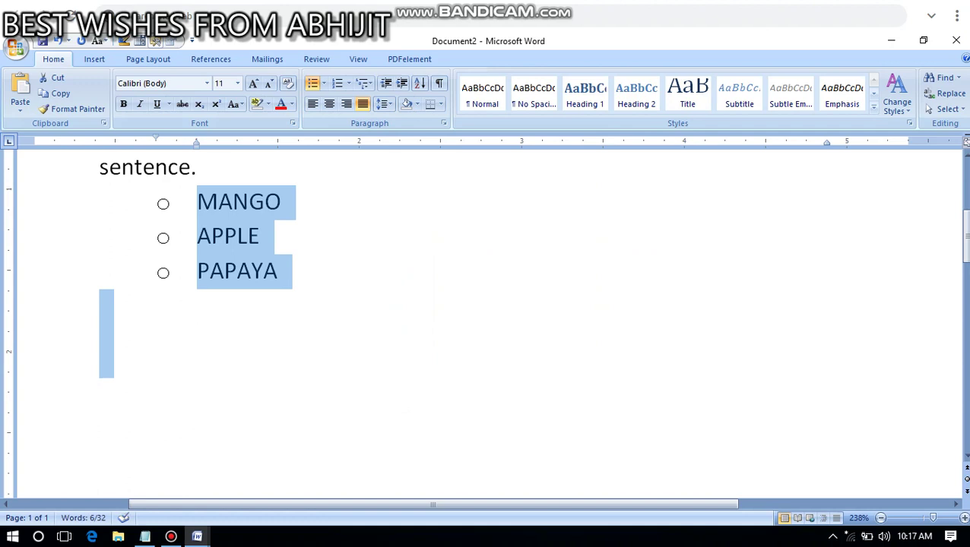
{"action": "left_click", "coordinate": [323, 83]}
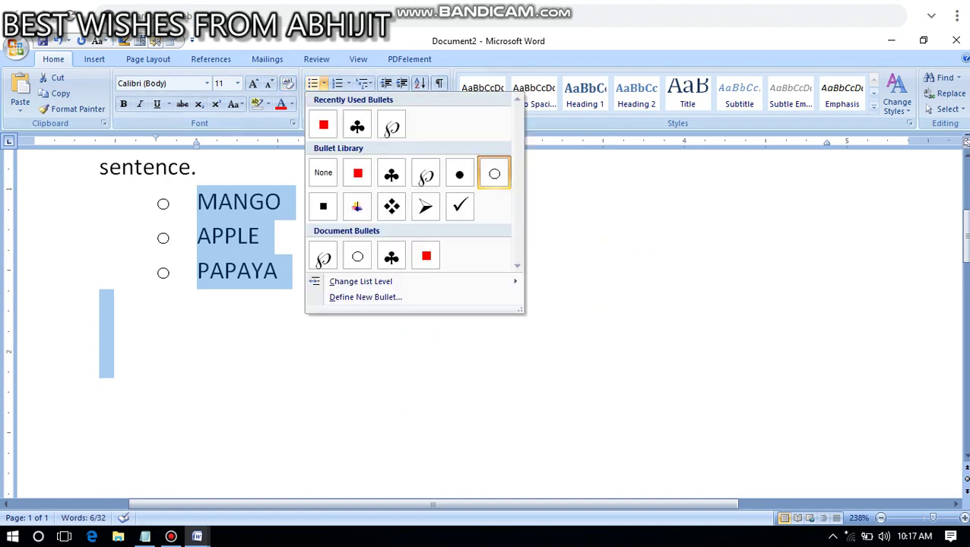
{"action": "left_click", "coordinate": [323, 84]}
{"action": "left_click", "coordinate": [323, 83]}
{"action": "left_click", "coordinate": [323, 83]}
{"action": "left_click", "coordinate": [376, 272]}
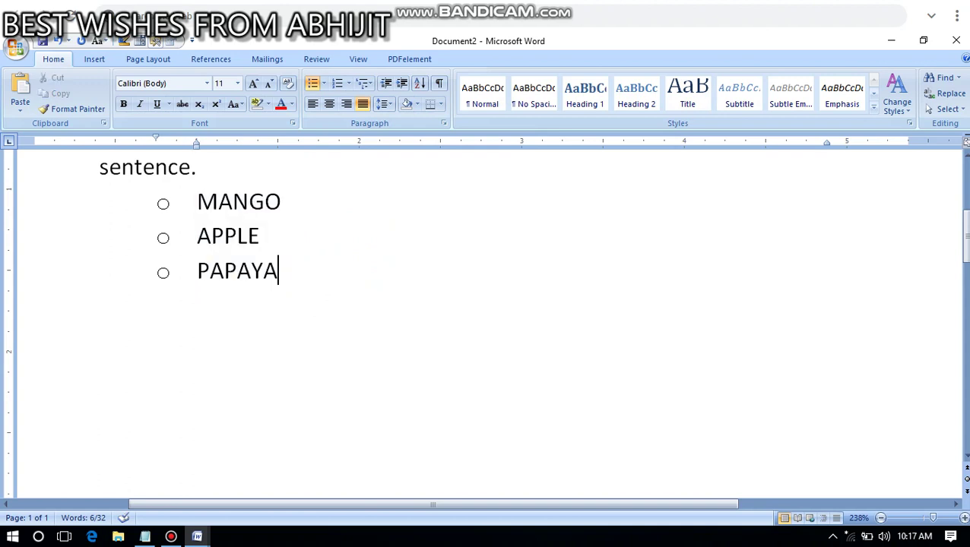
Replace the bullets on the MANGO, APPLE and PAPAYA lines with a., b., c. numbering
{"action": "left_click_drag", "start_coordinate": [197, 202], "coordinate": [302, 298]}
{"action": "left_click", "coordinate": [197, 203]}
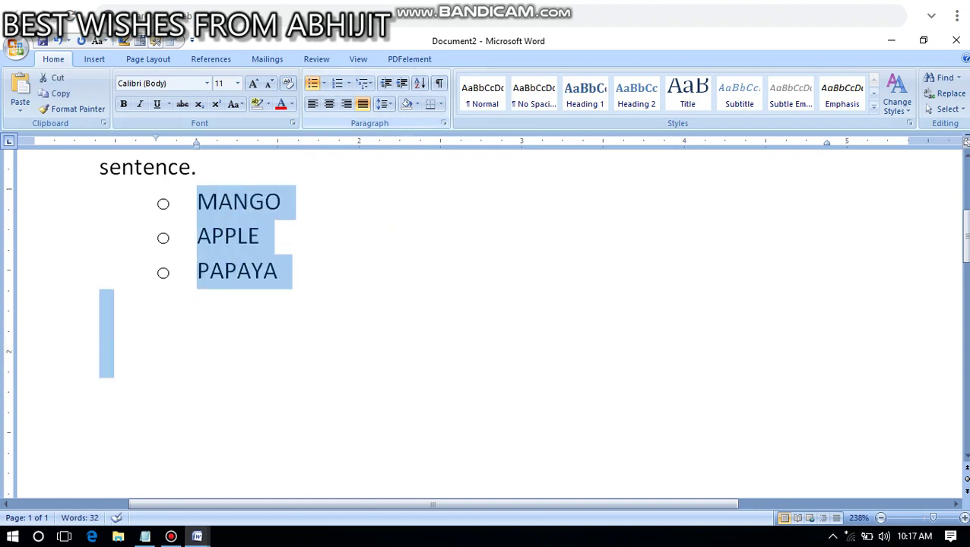
{"action": "left_click", "coordinate": [348, 83]}
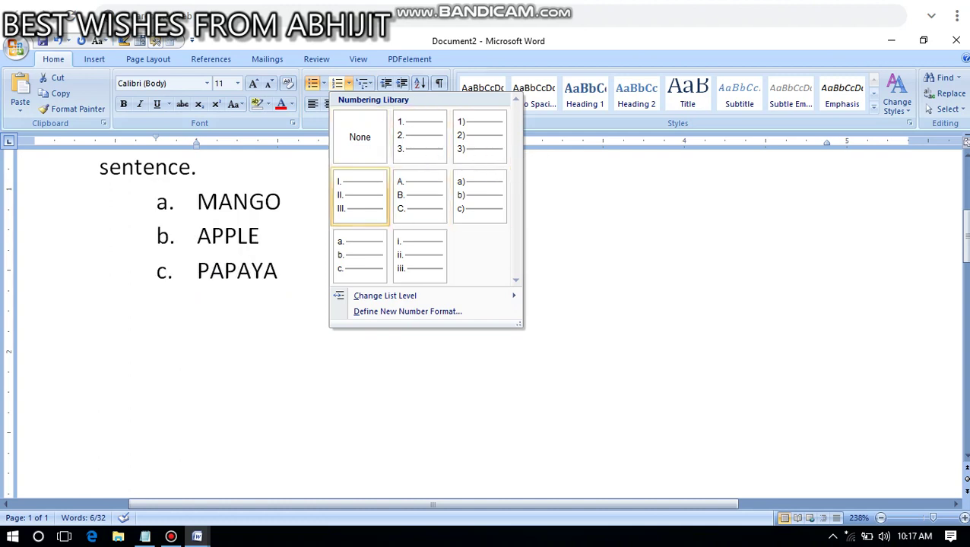
{"action": "key", "text": "Escape"}
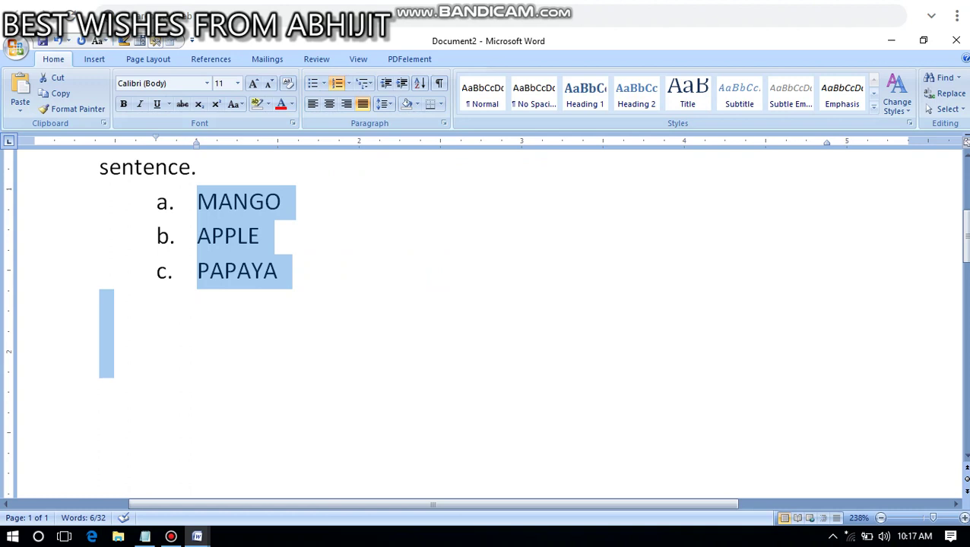
{"action": "left_click", "coordinate": [283, 203]}
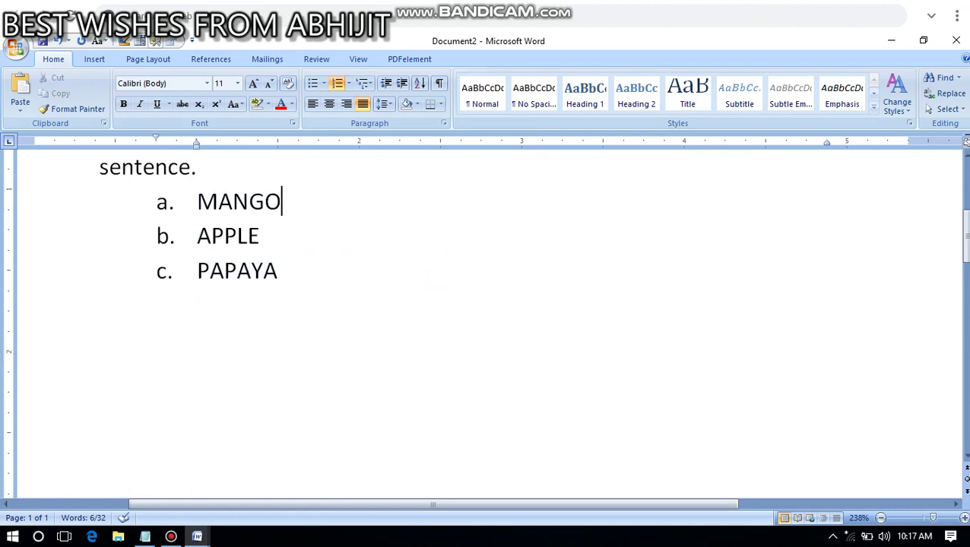
Show the document in Print Preview
{"action": "left_click", "coordinate": [15, 48]}
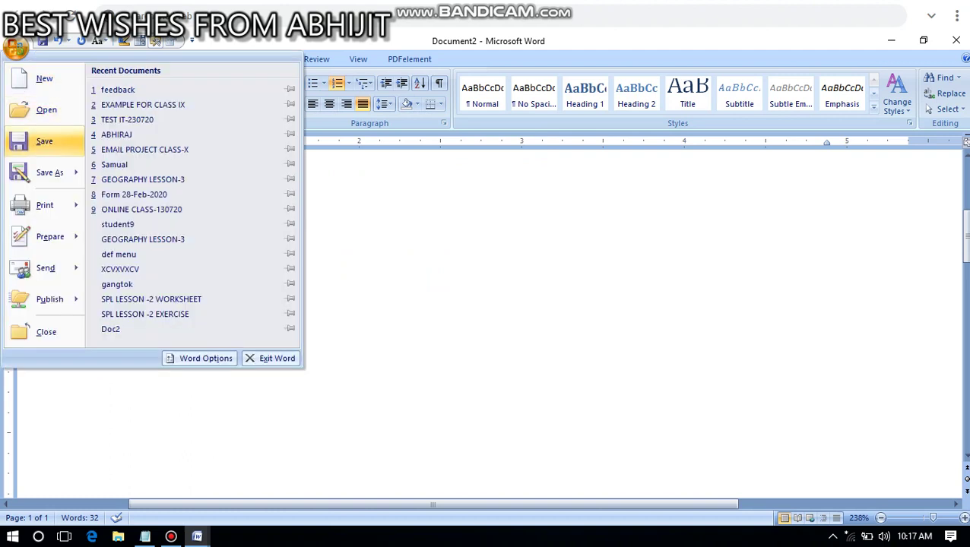
{"action": "mouse_move", "coordinate": [45, 205]}
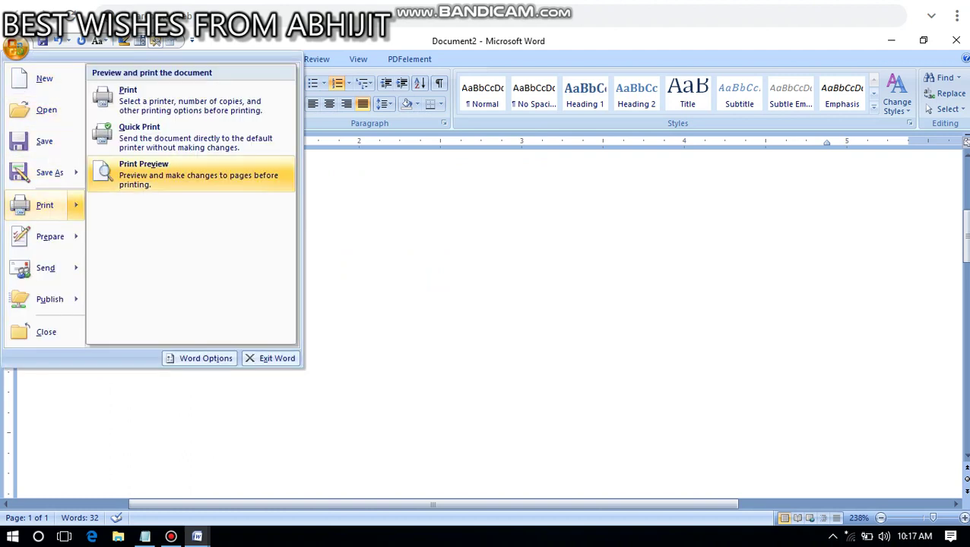
{"action": "left_click", "coordinate": [144, 173]}
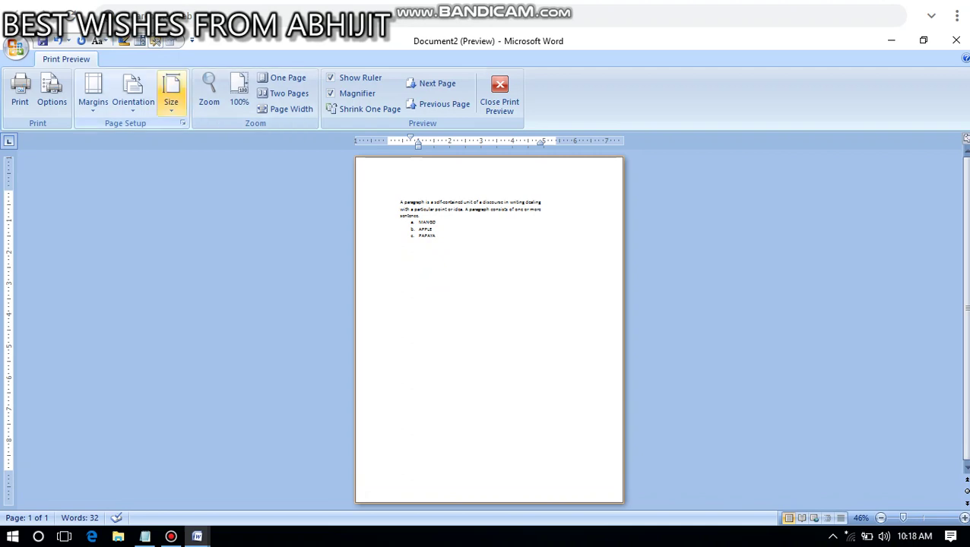
Set the paper size to Legal (8.5" x 14"), then change it to A4 (8.27" x 11.69")
{"action": "left_click", "coordinate": [171, 91]}
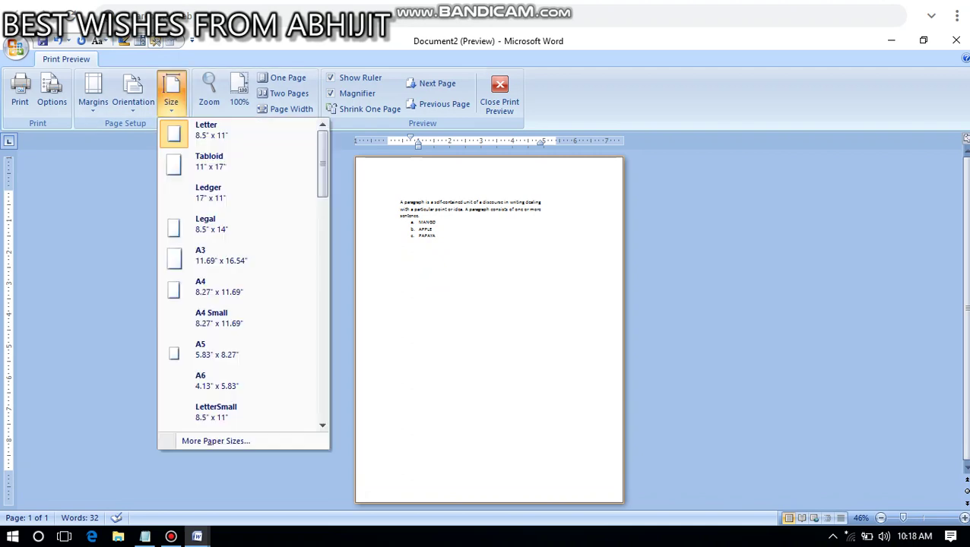
{"action": "key", "text": "Escape"}
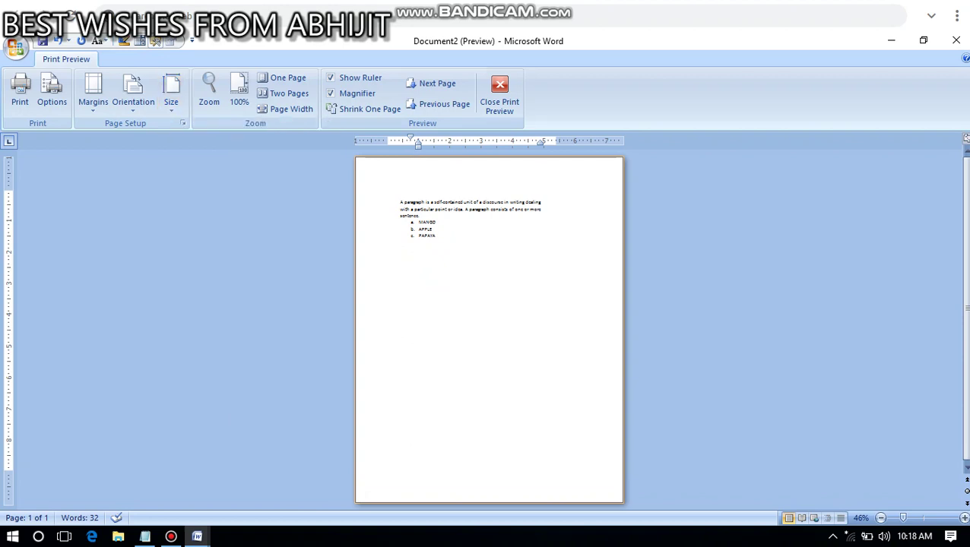
{"action": "left_click", "coordinate": [171, 91]}
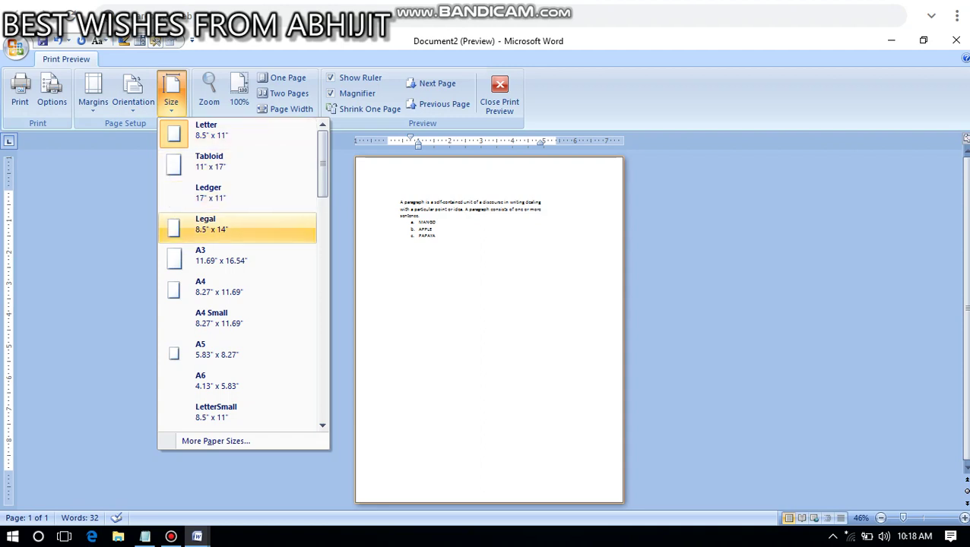
{"action": "key", "text": "Return"}
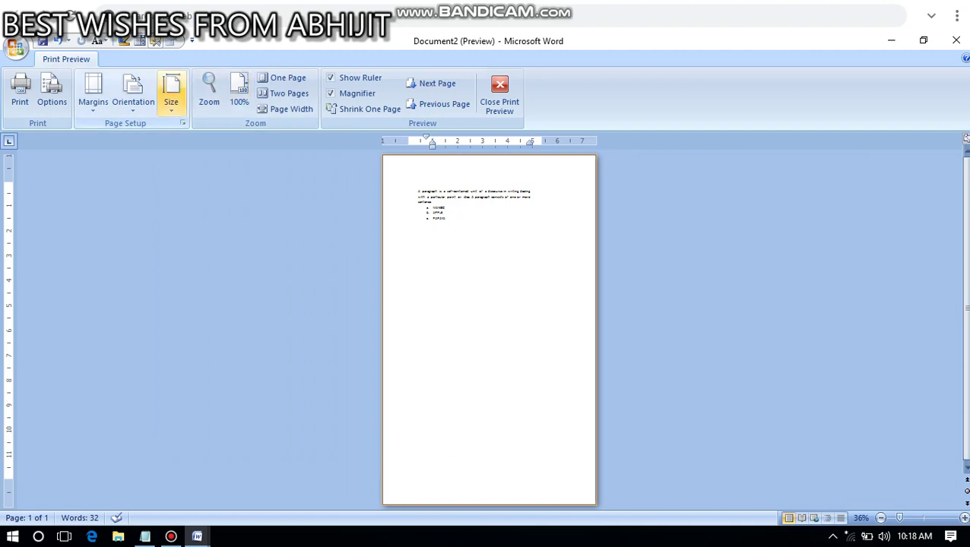
{"action": "left_click", "coordinate": [171, 91]}
{"action": "left_click", "coordinate": [218, 286]}
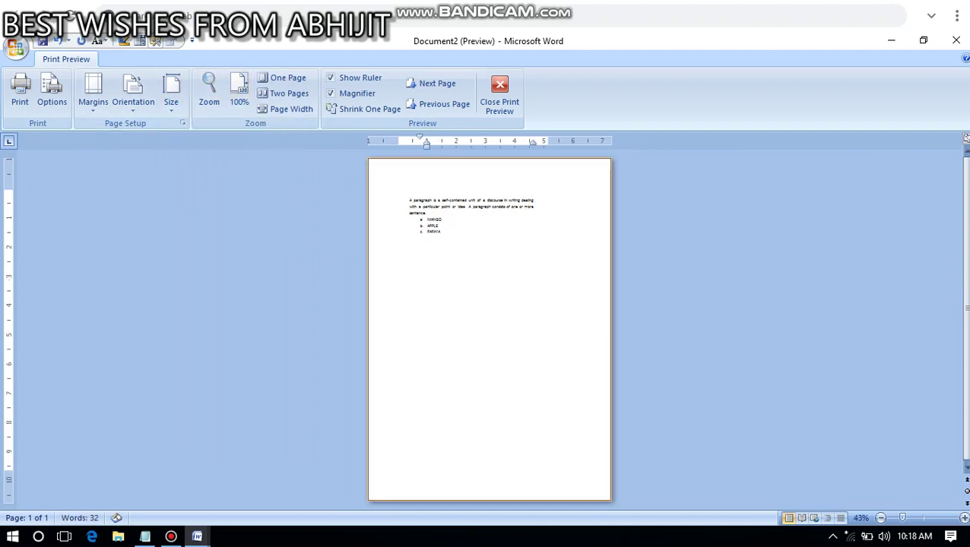
Switch the paper size to A4 Small, then return it to Letter (8.5" x 11")
{"action": "left_click", "coordinate": [171, 92]}
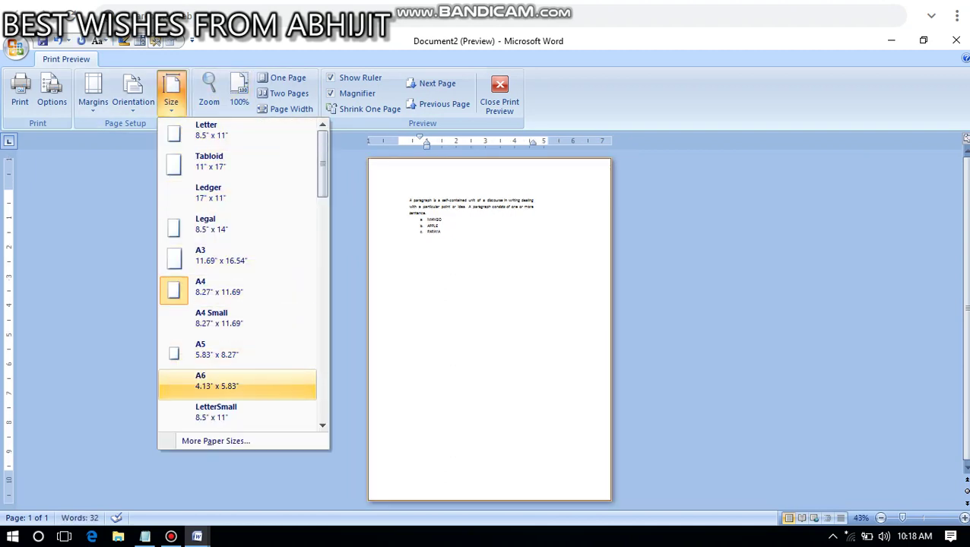
{"action": "left_click", "coordinate": [218, 318]}
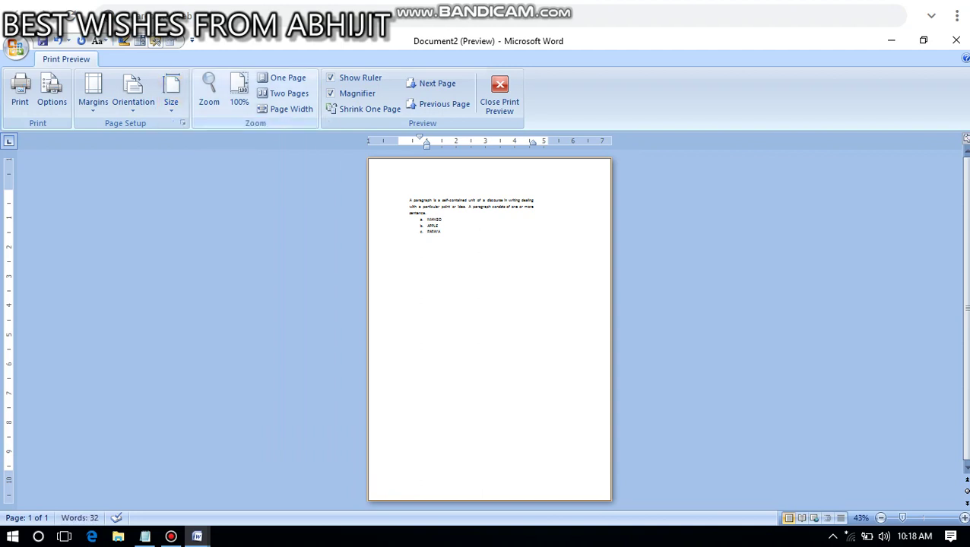
{"action": "left_click", "coordinate": [171, 91]}
{"action": "left_click", "coordinate": [216, 129]}
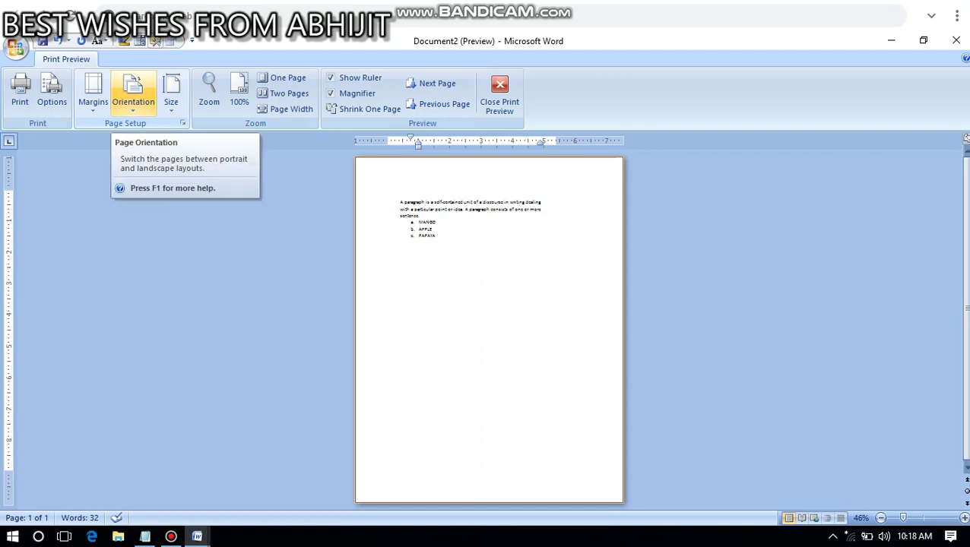
Switch the page orientation to Landscape, return it to Portrait, and close the print preview
{"action": "left_click", "coordinate": [133, 92]}
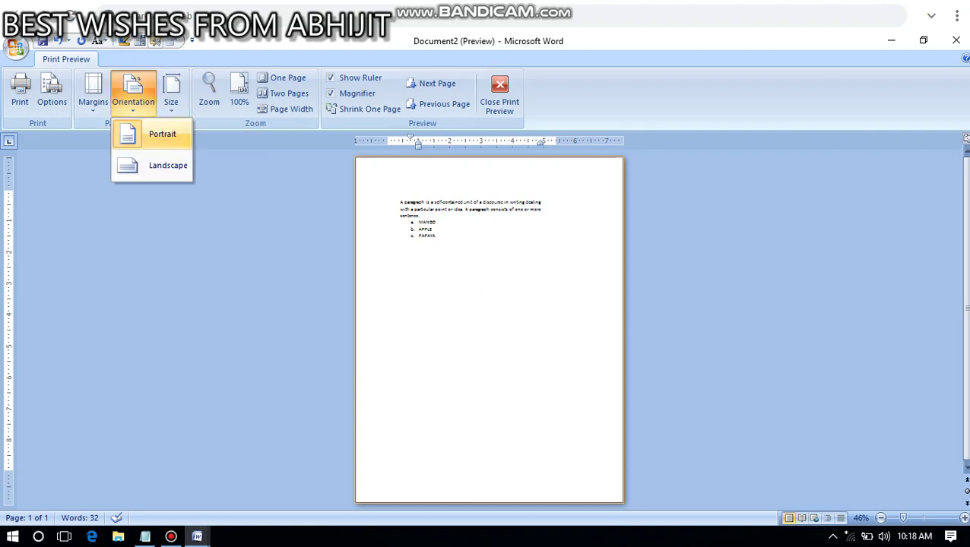
{"action": "left_click", "coordinate": [163, 165]}
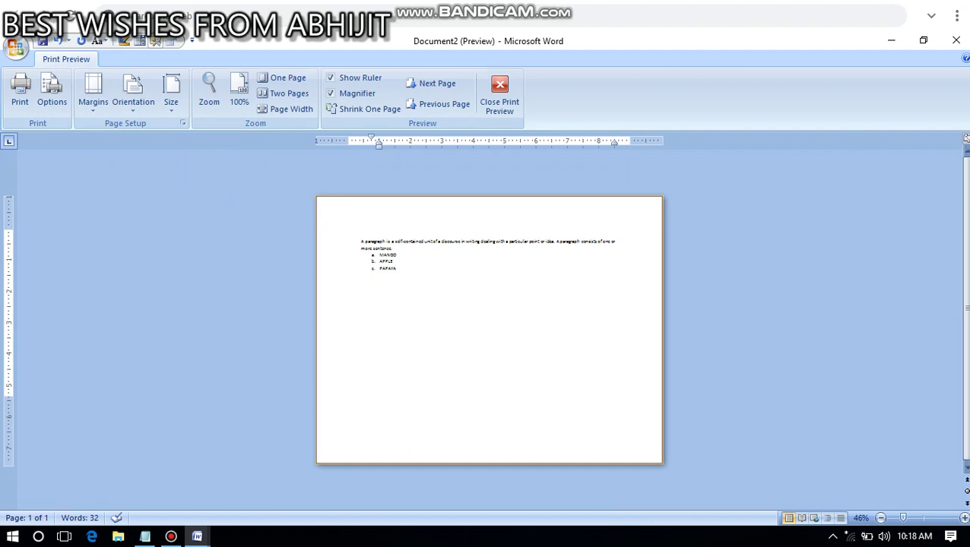
{"action": "left_click", "coordinate": [133, 92]}
{"action": "left_click", "coordinate": [161, 134]}
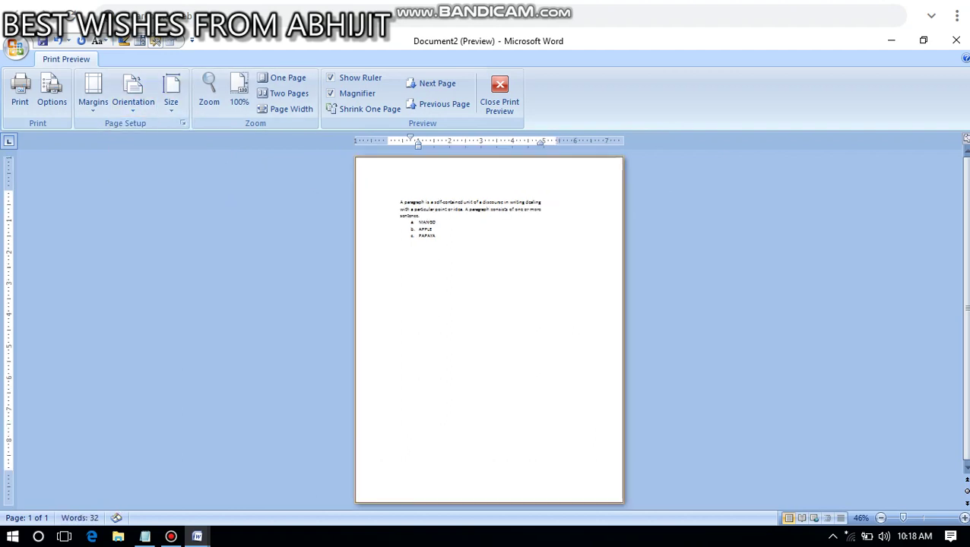
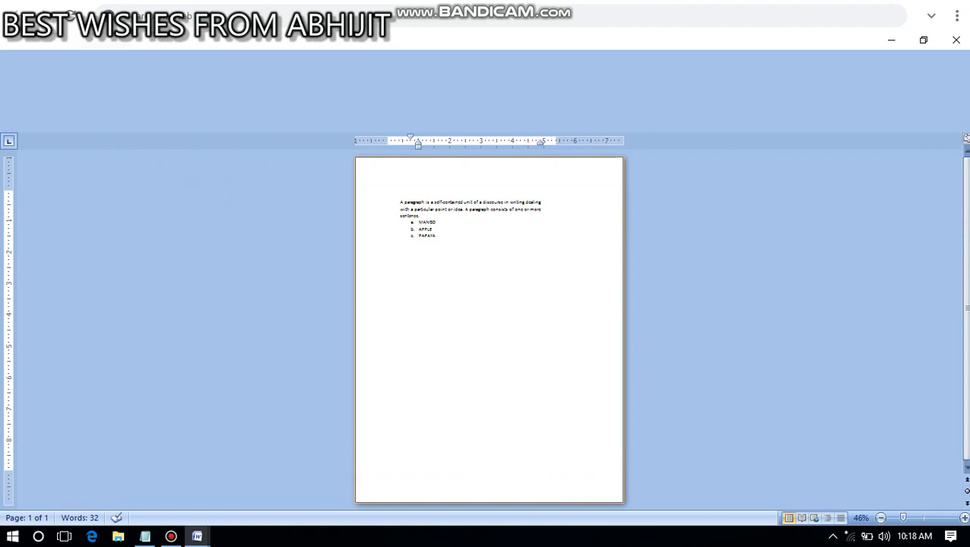
Reduce the page's top margin almost to the paper edge and widen the left and right margins slightly
{"action": "scroll", "coordinate": [489, 324], "scroll_direction": "up", "scroll_amount": 4}
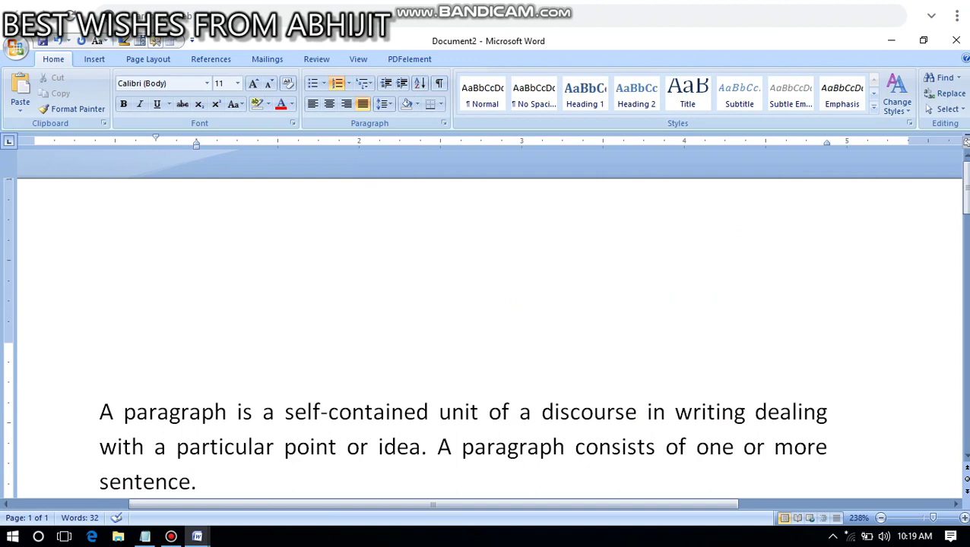
{"action": "scroll", "coordinate": [486, 319], "scroll_direction": "down", "scroll_amount": 3}
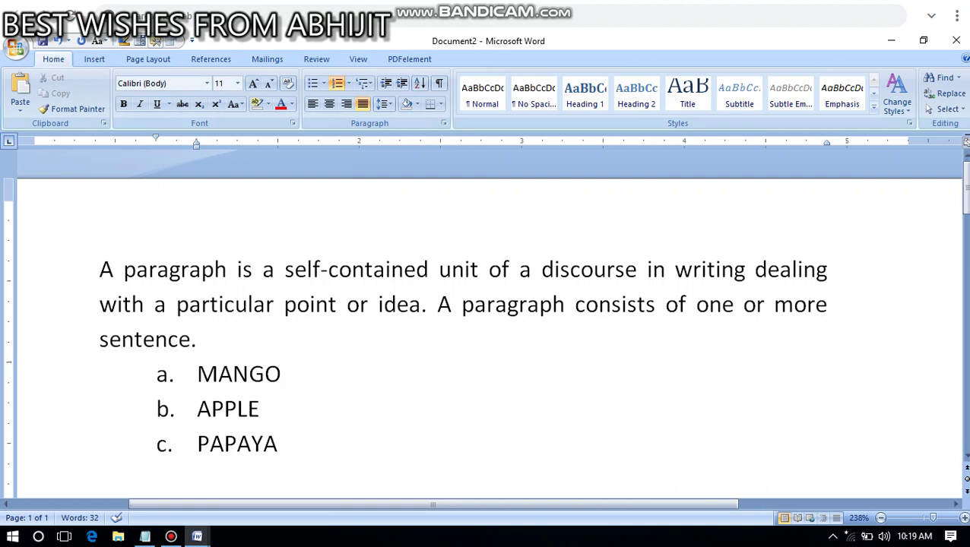
{"action": "left_click_drag", "start_coordinate": [33, 141], "coordinate": [86, 142]}
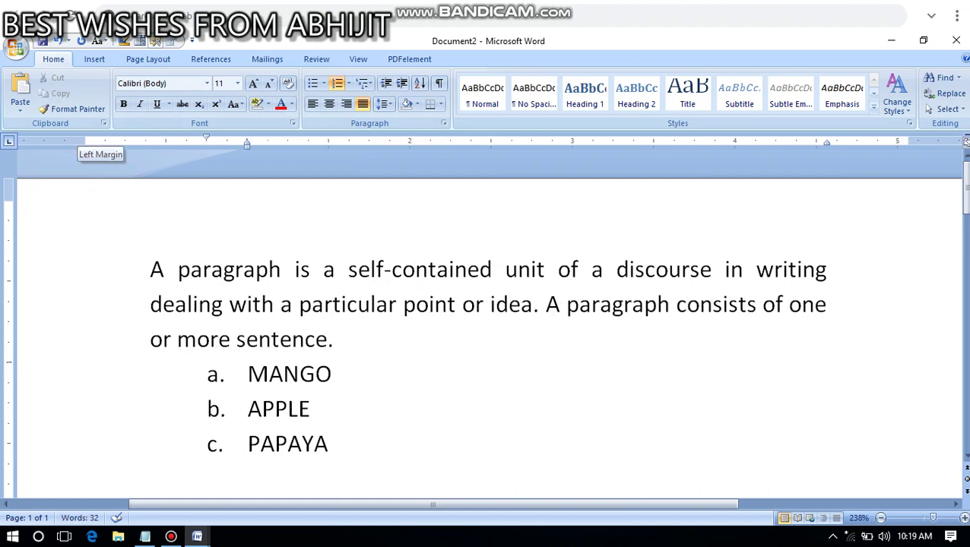
{"action": "mouse_move", "coordinate": [9, 201]}
{"action": "left_mouse_down"}
{"action": "mouse_move", "coordinate": [8, 272]}
{"action": "mouse_move", "coordinate": [9, 199]}
{"action": "left_mouse_up"}
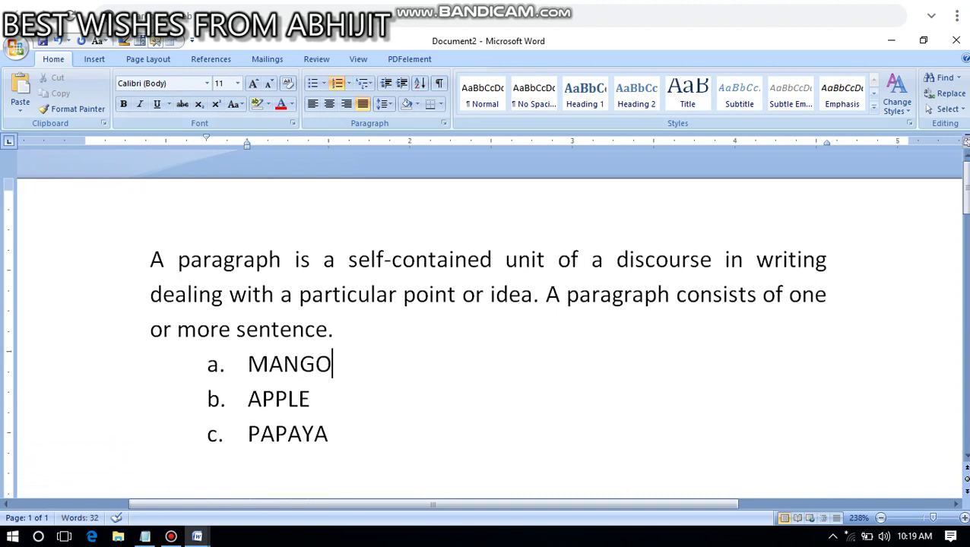
{"action": "left_click_drag", "start_coordinate": [85, 141], "coordinate": [65, 141]}
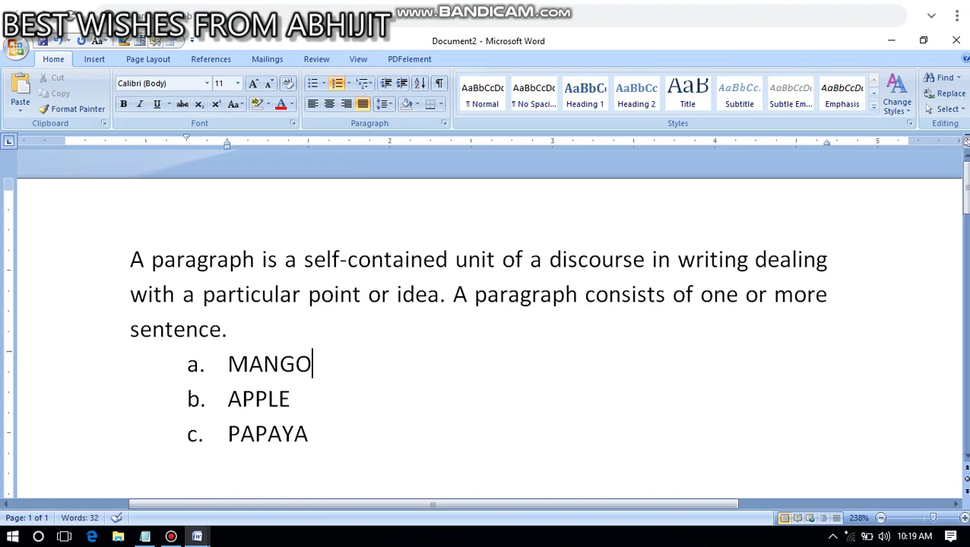
{"action": "mouse_move", "coordinate": [826, 142]}
{"action": "left_mouse_down"}
{"action": "mouse_move", "coordinate": [623, 141]}
{"action": "mouse_move", "coordinate": [877, 142]}
{"action": "mouse_move", "coordinate": [843, 142]}
{"action": "left_mouse_up"}
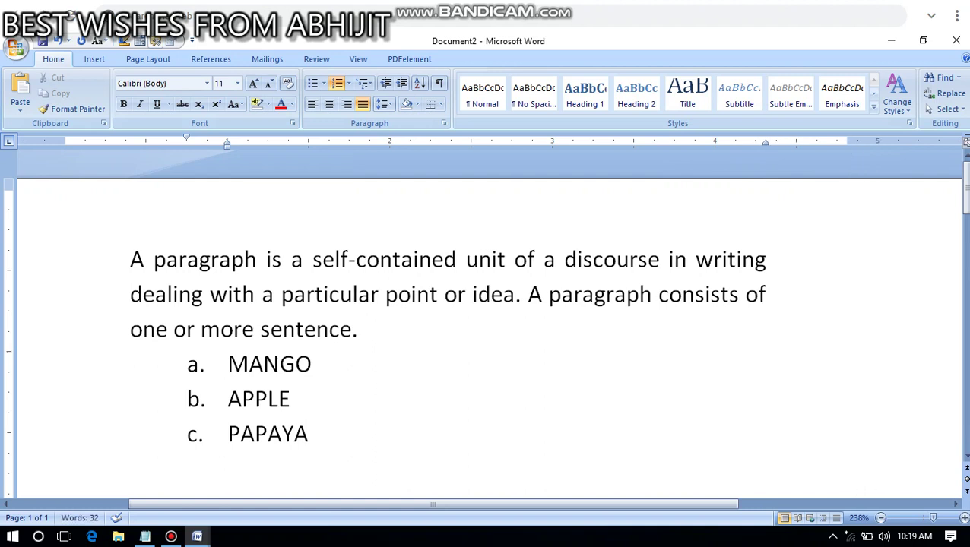
Reduce the bottom margin at the end of the page
{"action": "scroll", "coordinate": [487, 319], "scroll_direction": "down", "scroll_amount": 10}
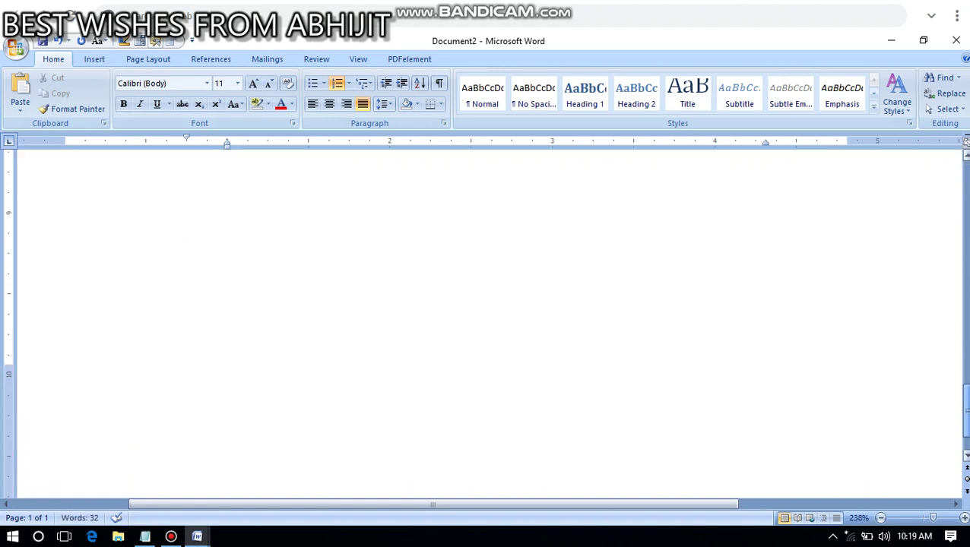
{"action": "scroll", "coordinate": [486, 319], "scroll_direction": "left", "scroll_amount": 3}
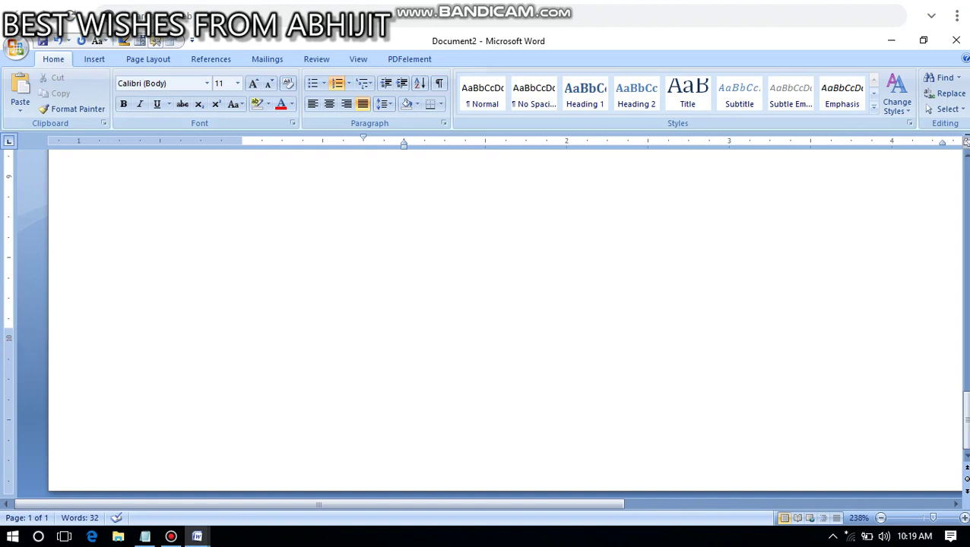
{"action": "left_click_drag", "start_coordinate": [8, 334], "coordinate": [9, 450]}
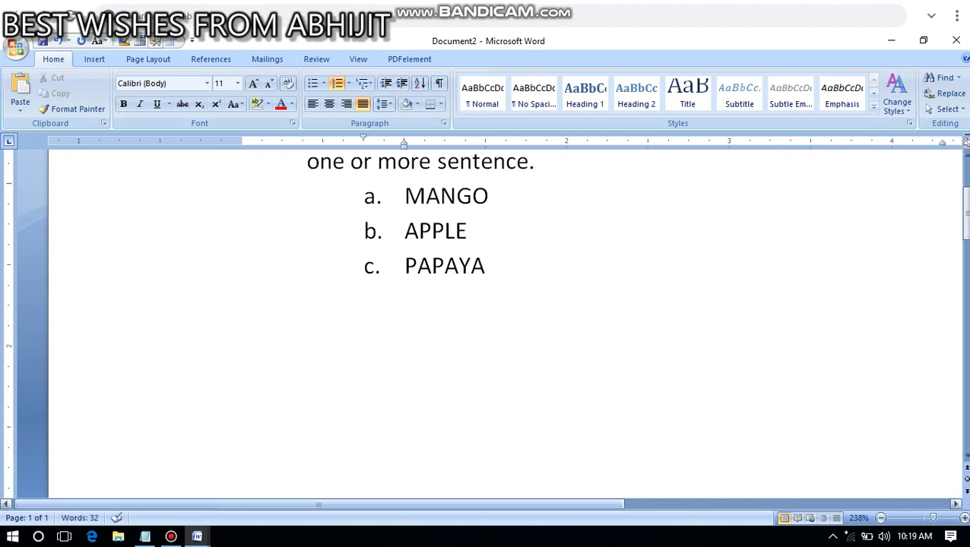
{"action": "left_click_drag", "start_coordinate": [319, 505], "coordinate": [642, 505]}
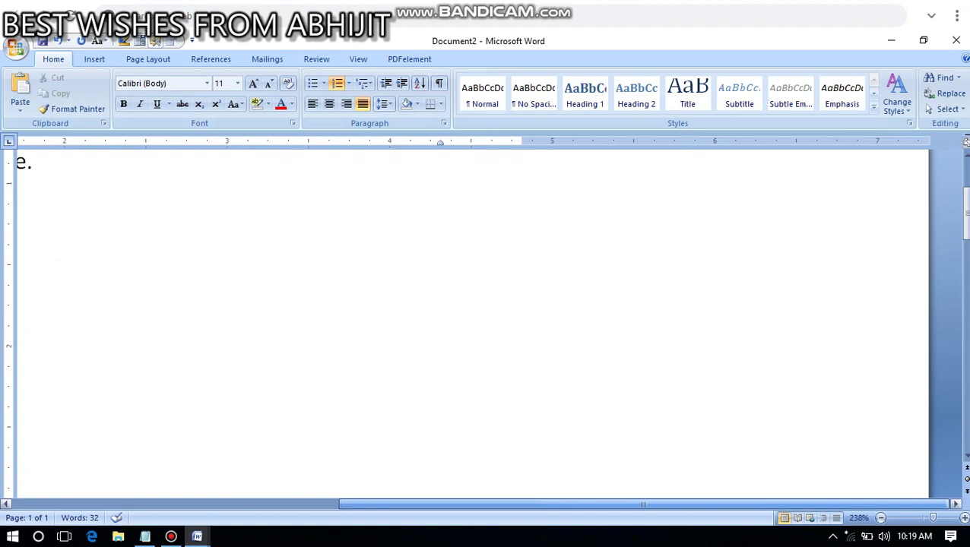
{"action": "scroll", "coordinate": [486, 319], "scroll_direction": "left", "scroll_amount": 5}
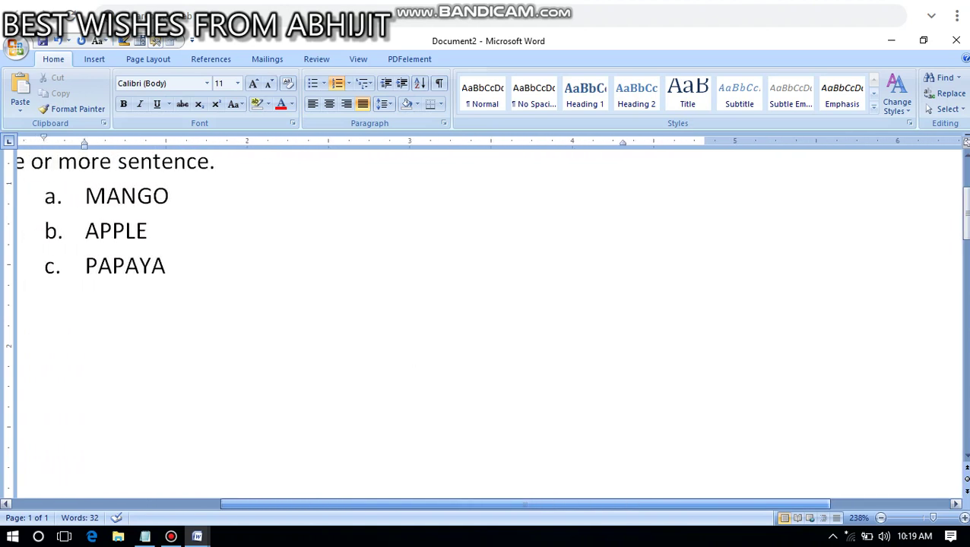
{"action": "left_click_drag", "start_coordinate": [458, 504], "coordinate": [642, 505]}
{"action": "scroll", "coordinate": [486, 319], "scroll_direction": "left", "scroll_amount": 5}
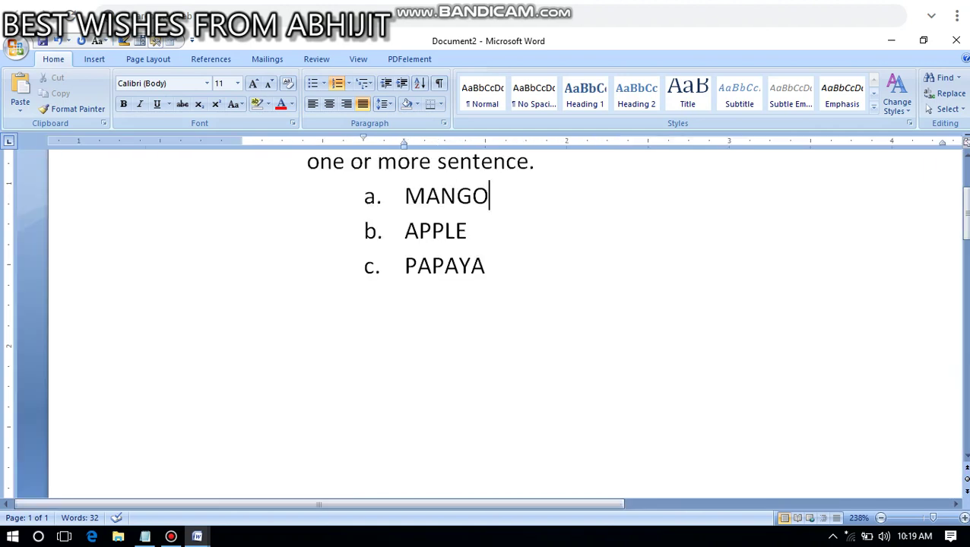
Reduce the page's left margin almost to the paper edge, widening the text area
{"action": "scroll", "coordinate": [486, 319], "scroll_direction": "up", "scroll_amount": 3}
{"action": "left_click", "coordinate": [432, 434]}
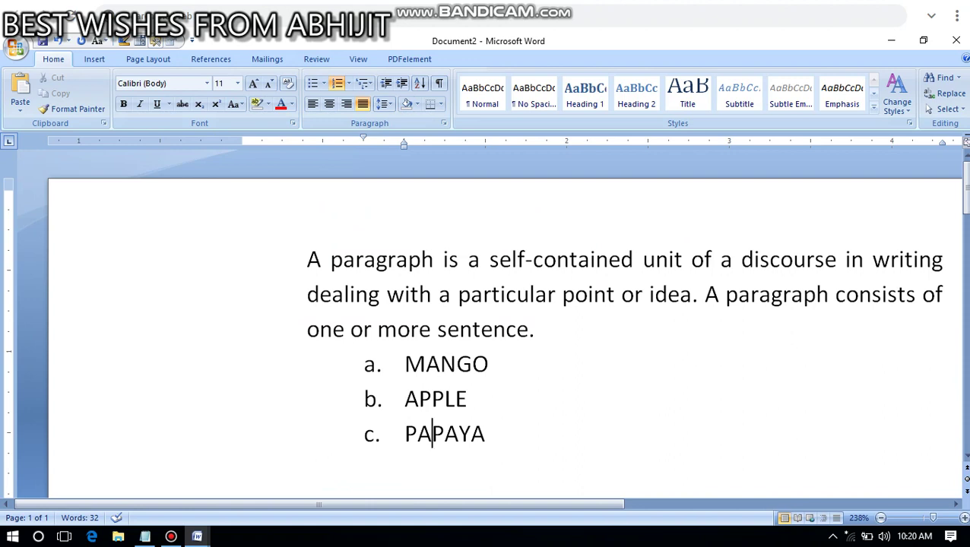
{"action": "left_click", "coordinate": [171, 536]}
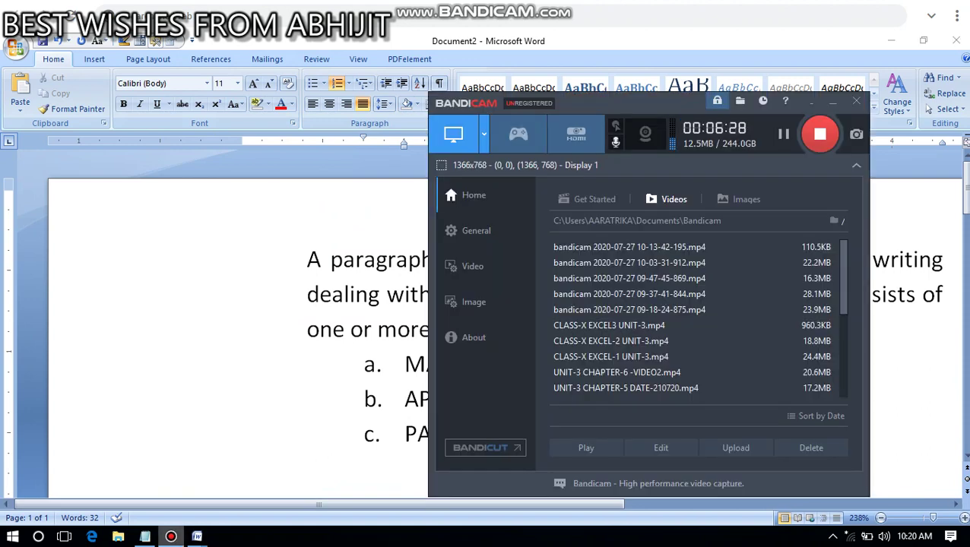
{"action": "left_click", "coordinate": [833, 102]}
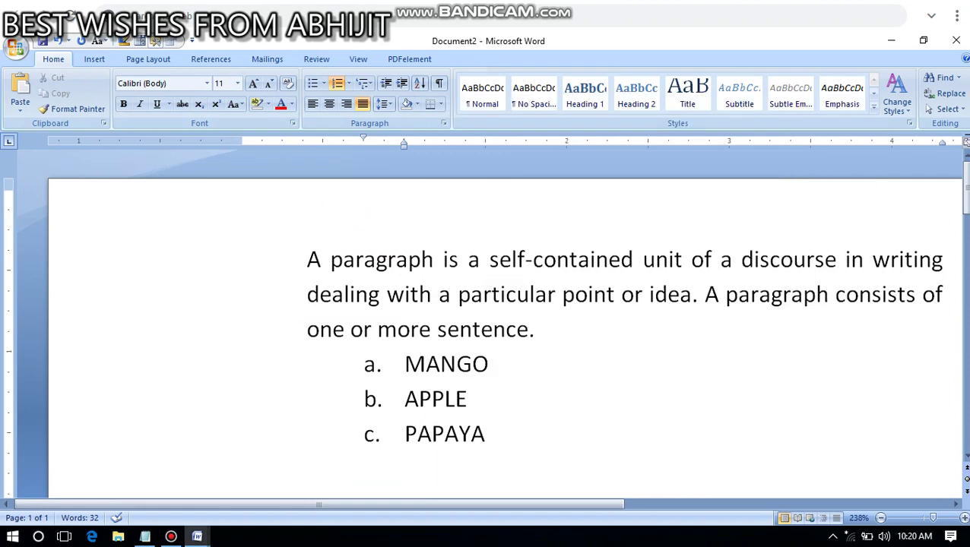
{"action": "left_click_drag", "start_coordinate": [403, 146], "coordinate": [221, 146]}
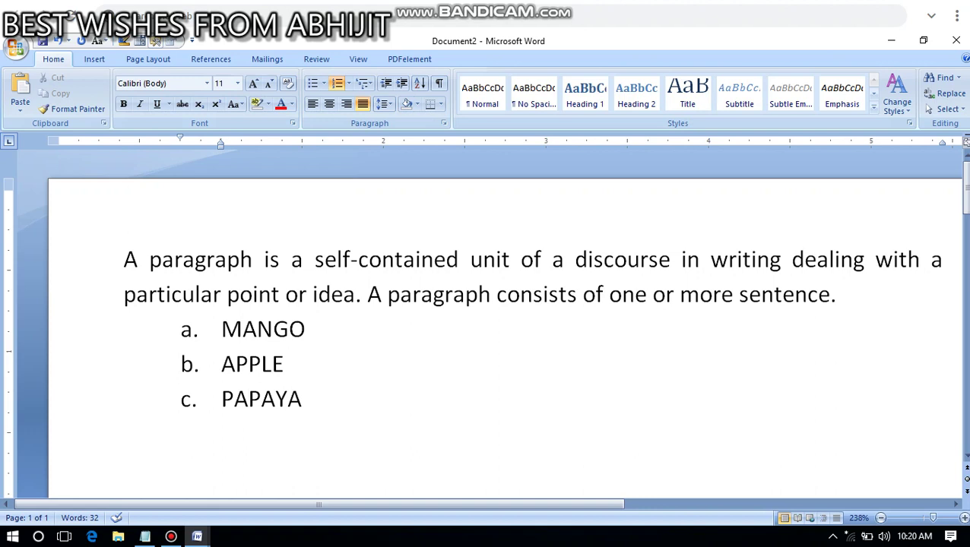
Insert the built-in Blank header into the document
{"action": "left_click", "coordinate": [125, 260]}
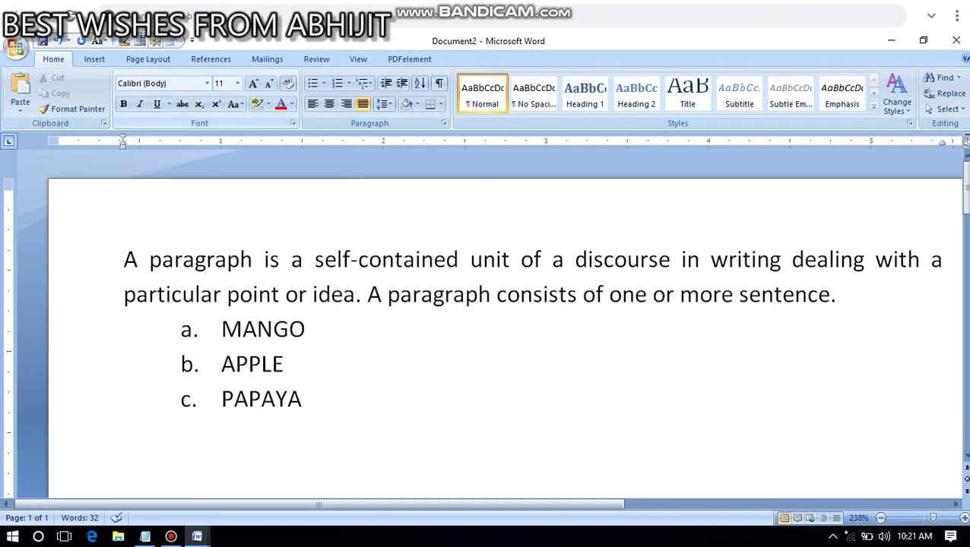
{"action": "left_click", "coordinate": [94, 58]}
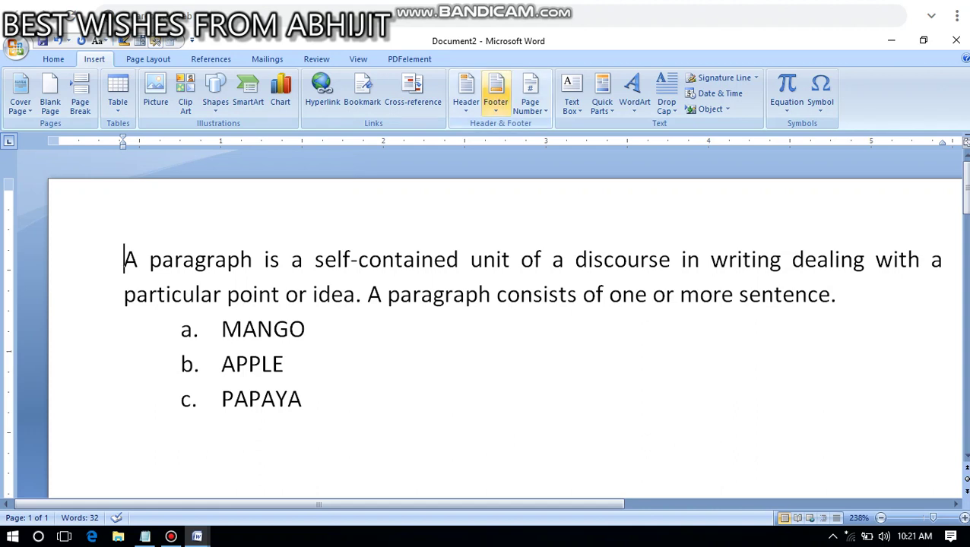
{"action": "left_click", "coordinate": [466, 91]}
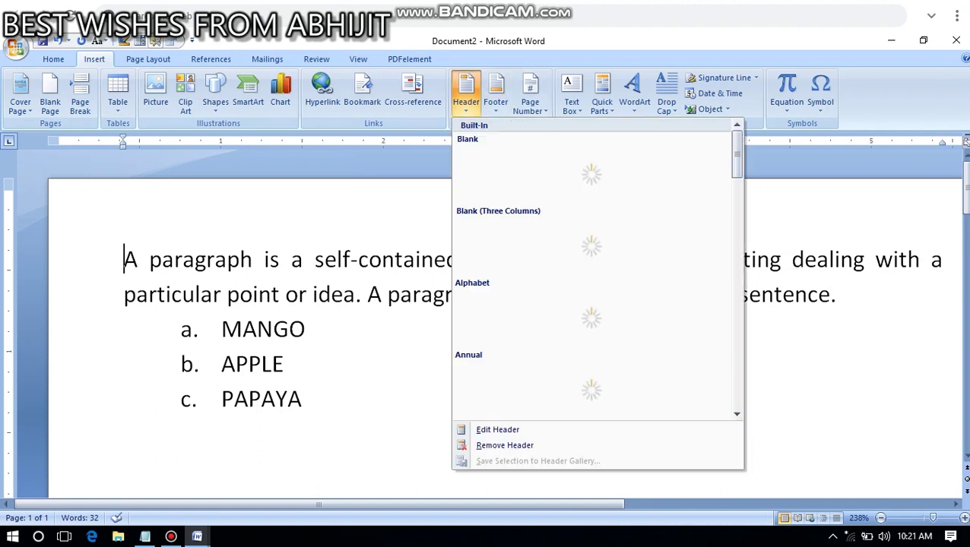
{"action": "left_click", "coordinate": [465, 93]}
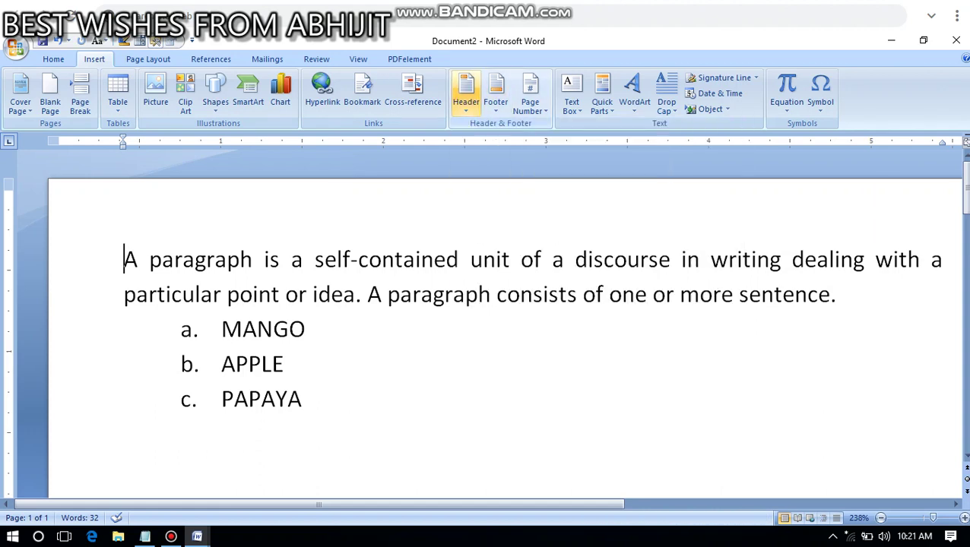
{"action": "left_click", "coordinate": [466, 93]}
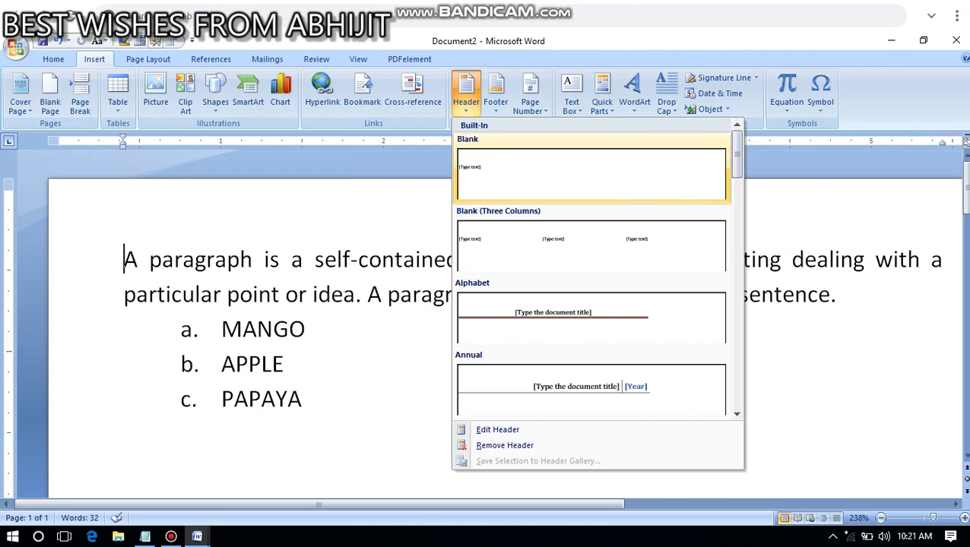
{"action": "left_click", "coordinate": [591, 173]}
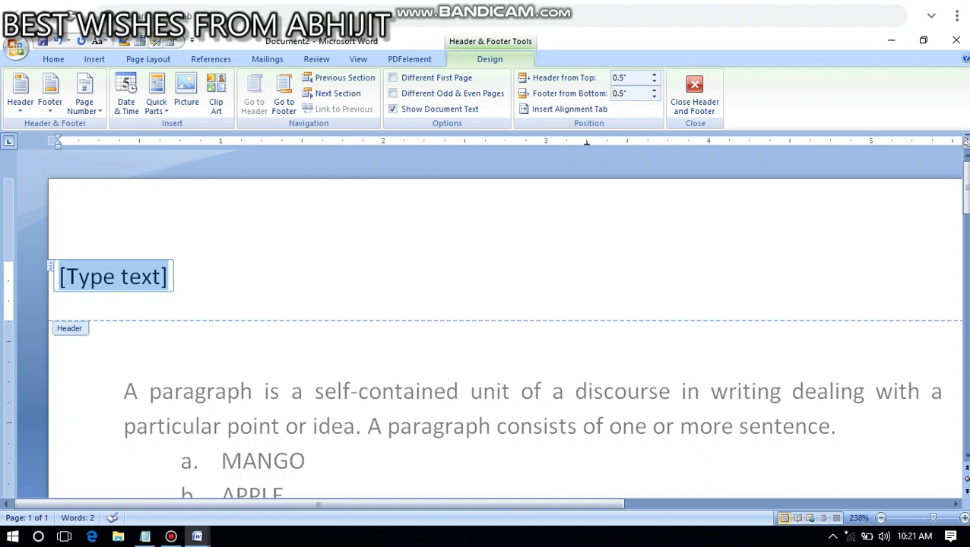
Enter "UNIT-3 CHAPTER-6" as the header text, checking it against the Notepad notes, and leave header editing
{"action": "type", "text": "UNIT-"}
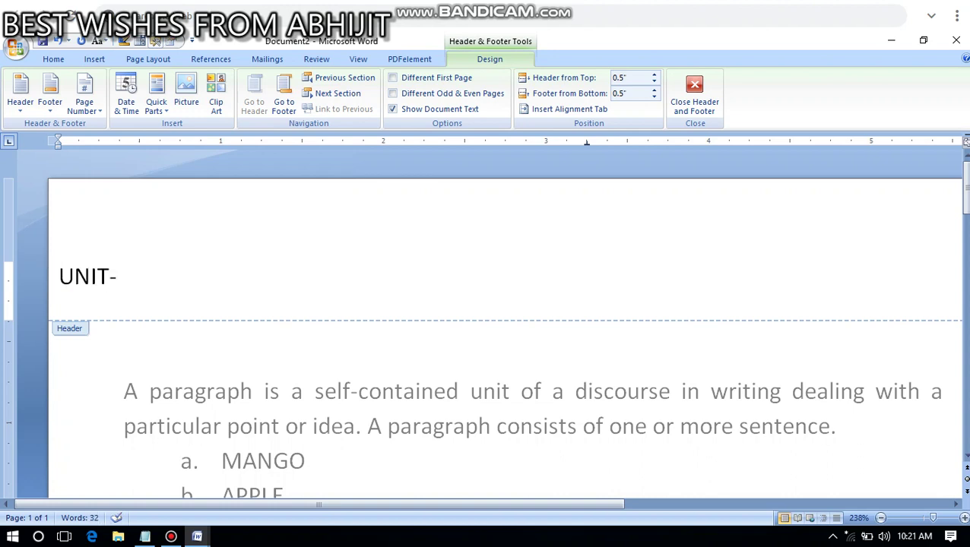
{"action": "type", "text": "3 CHAPTE"}
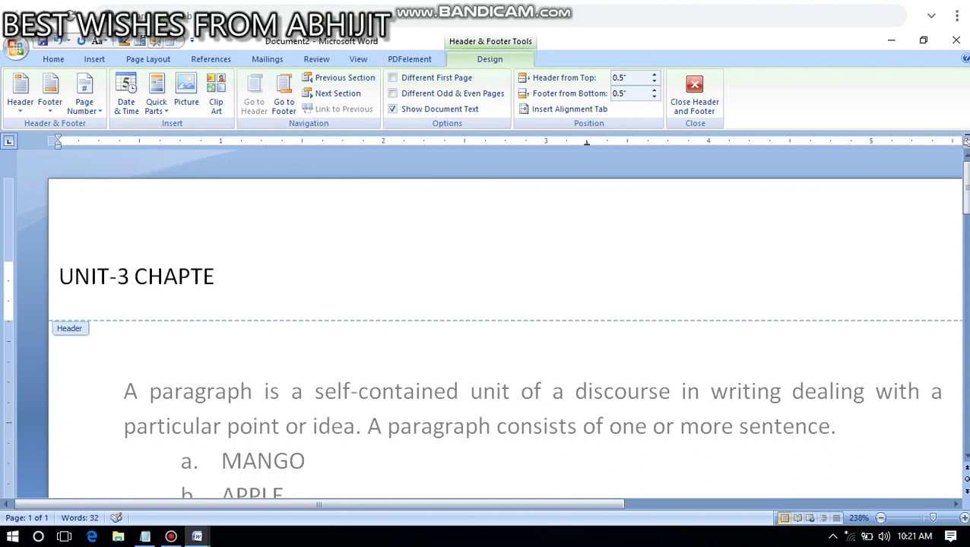
{"action": "type", "text": "R-6"}
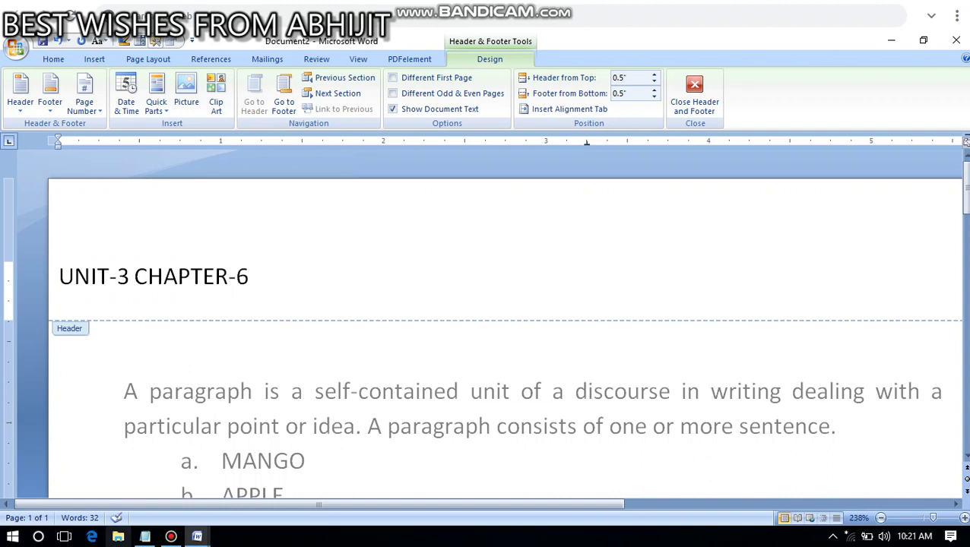
{"action": "left_click", "coordinate": [144, 537]}
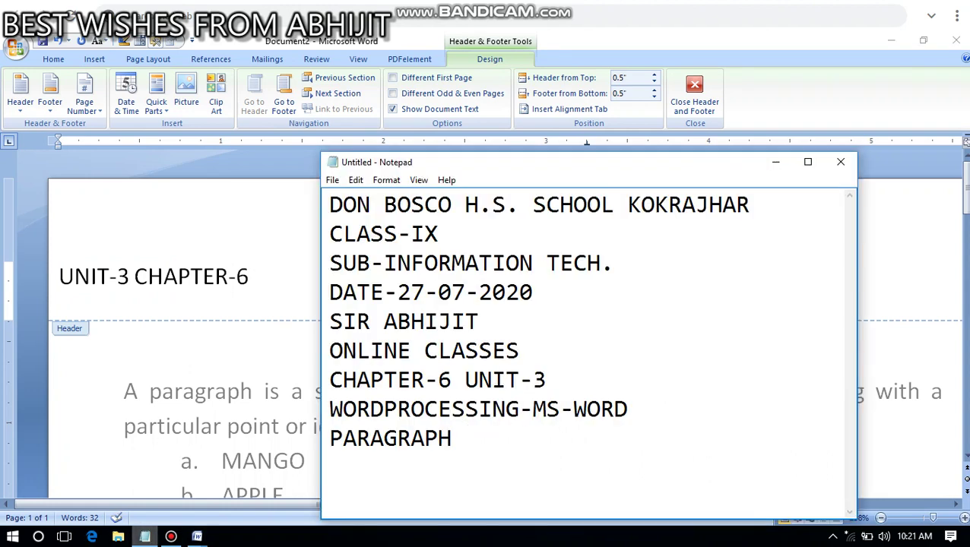
{"action": "key", "text": "alt+Tab"}
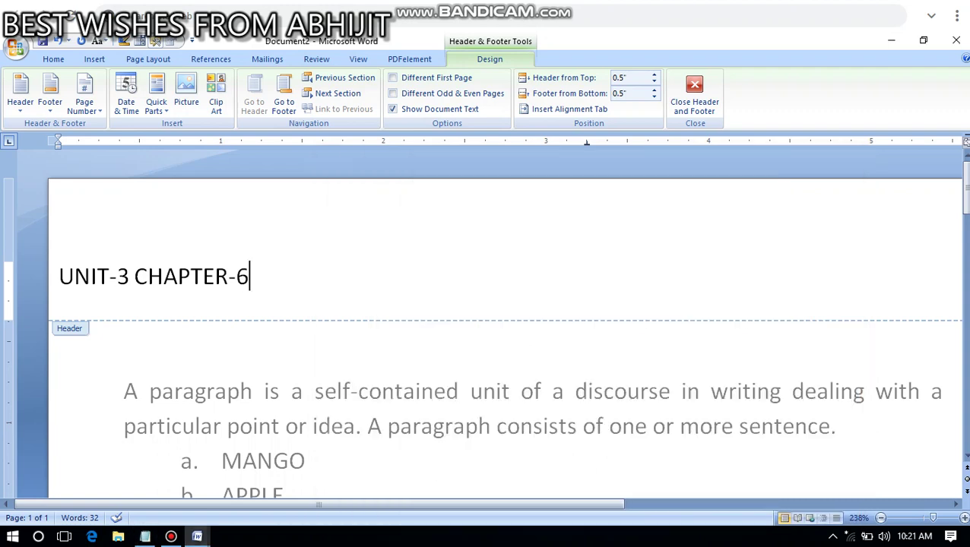
{"action": "key", "text": "Escape"}
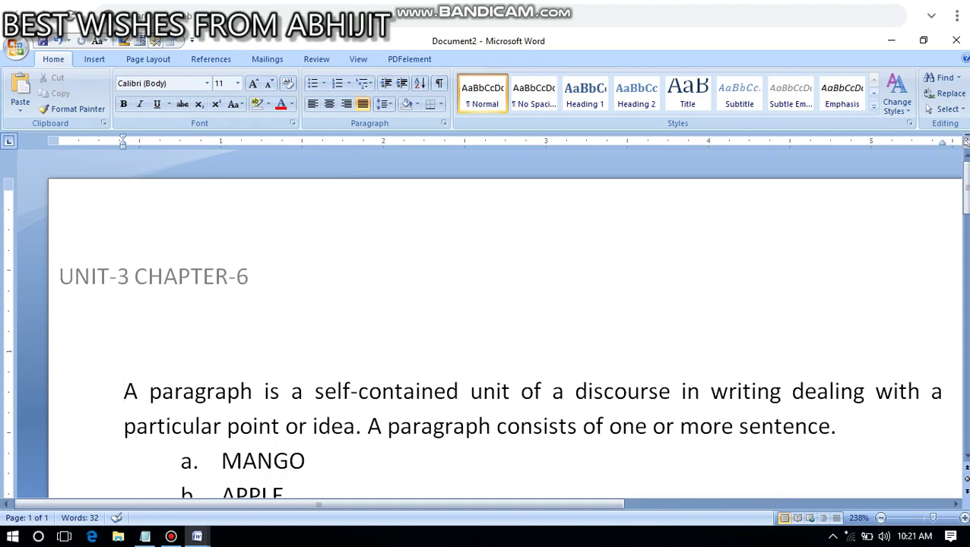
Add blank lines after the last list item, PAPAYA, until the document runs to four pages
{"action": "scroll", "coordinate": [486, 327], "scroll_direction": "down", "scroll_amount": 9}
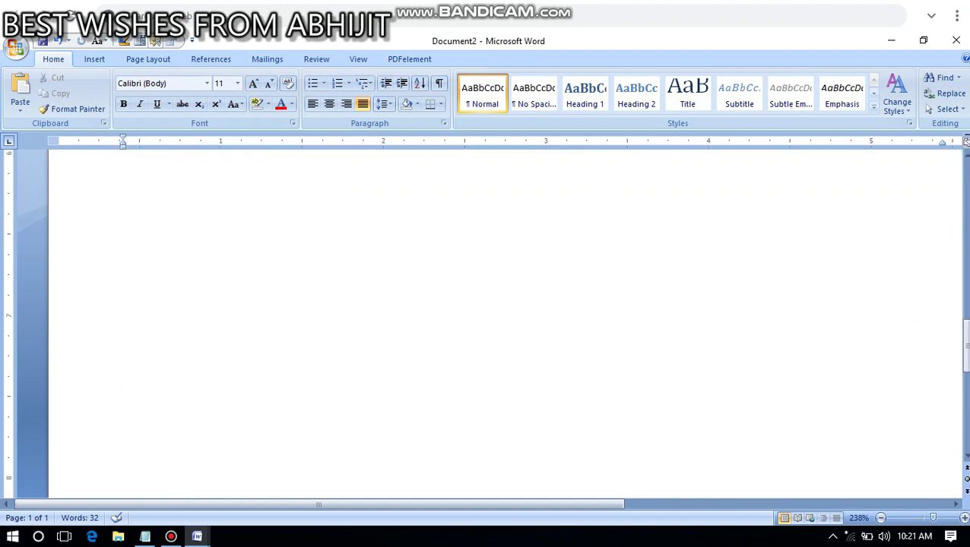
{"action": "scroll", "coordinate": [486, 326], "scroll_direction": "up", "scroll_amount": 9}
{"action": "scroll", "coordinate": [501, 319], "scroll_direction": "down", "scroll_amount": 10}
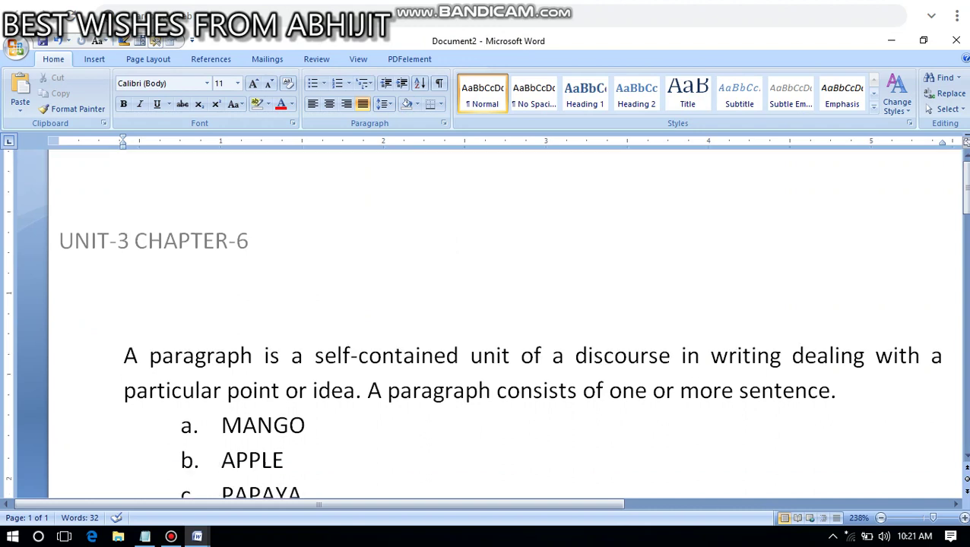
{"action": "scroll", "coordinate": [502, 319], "scroll_direction": "up", "scroll_amount": 6}
{"action": "left_click", "coordinate": [302, 195]}
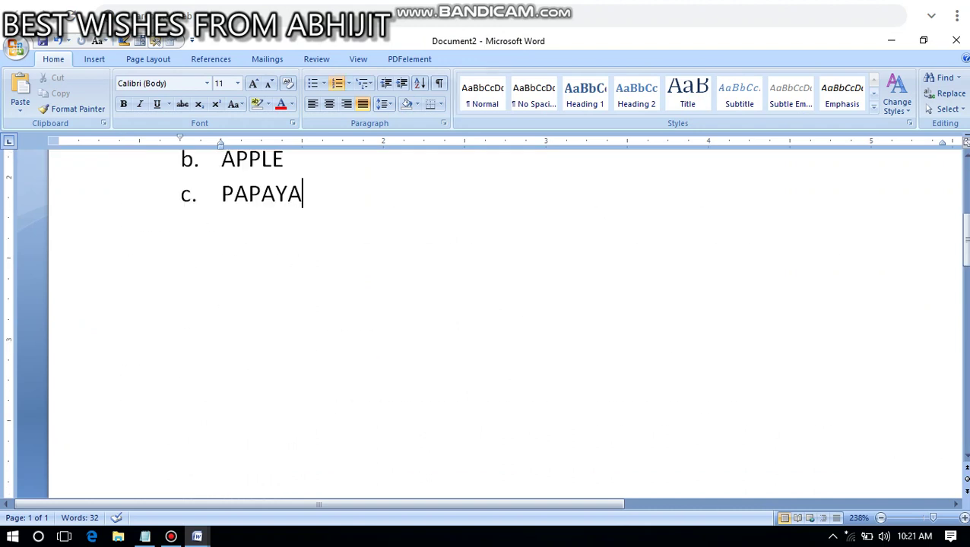
{"action": "key", "text": "Return"}
{"action": "key", "text": "Return"}
{"action": "scroll", "coordinate": [501, 319], "scroll_direction": "down", "scroll_amount": 1}
{"action": "key", "text": "Return"}
{"action": "key", "text": "Return"}
{"action": "key", "text": "Return"}
{"action": "key", "text": "Return"}
{"action": "key", "text": "Return"}
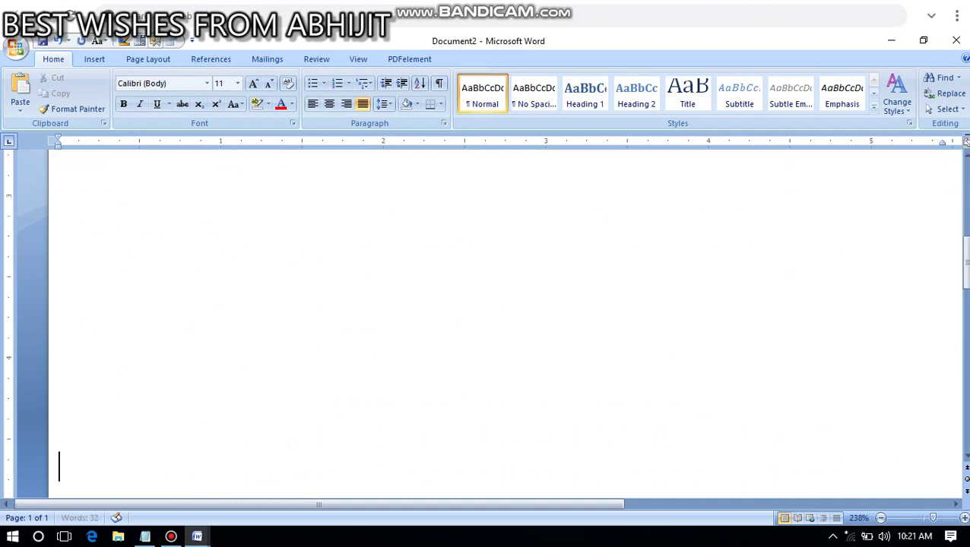
{"action": "key", "text": "Return"}
{"action": "key", "text": "Return"}
{"action": "key", "text": "Return"}
{"action": "key", "text": "Return"}
{"action": "key", "text": "Return"}
{"action": "key", "text": "Return"}
{"action": "key", "text": "Return"}
{"action": "key", "text": "Return"}
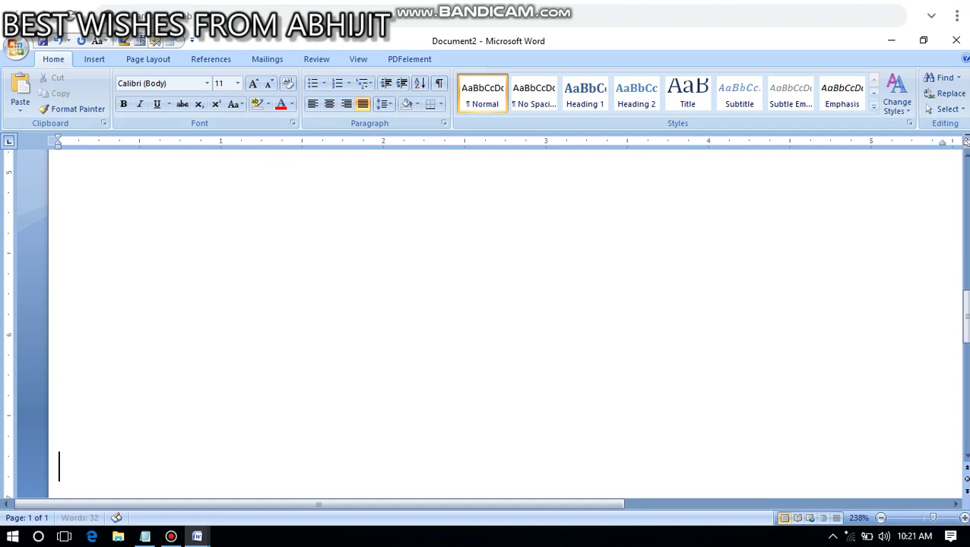
{"action": "key", "text": "Return"}
{"action": "key", "text": "Return"}
{"action": "key", "text": "Return"}
{"action": "key", "text": "Return"}
{"action": "key", "text": "Return"}
{"action": "key", "text": "Return"}
{"action": "key", "text": "Return"}
{"action": "key", "text": "Return"}
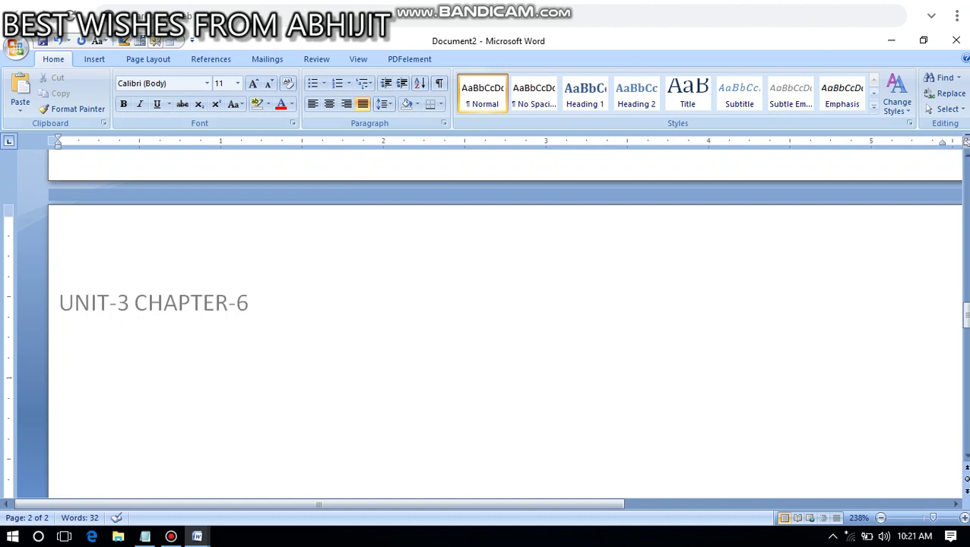
{"action": "key", "text": "Return"}
{"action": "key", "text": "Return"}
{"action": "key", "text": "Return"}
{"action": "key", "text": "Return"}
{"action": "key", "text": "Return"}
{"action": "key", "text": "Return"}
{"action": "key", "text": "Return"}
{"action": "key", "text": "Return"}
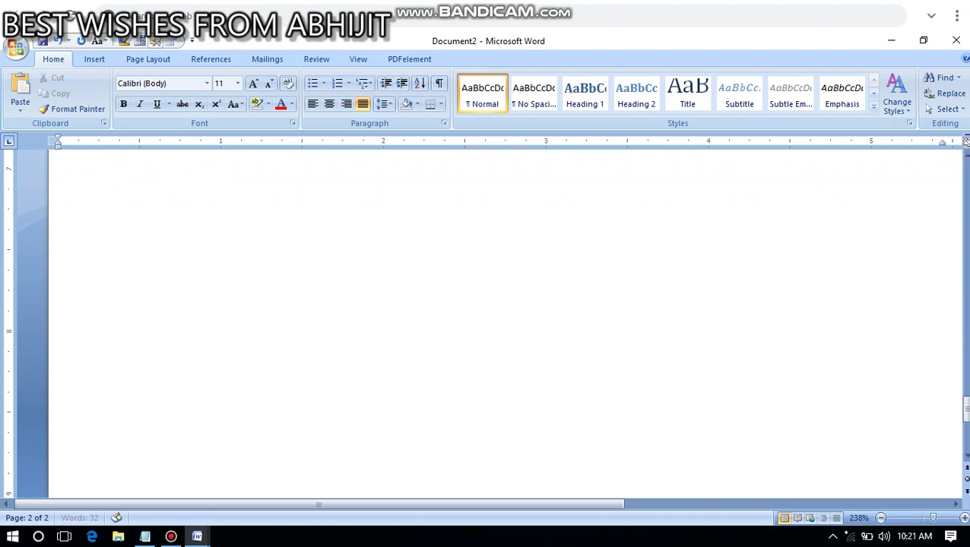
{"action": "key", "text": "Return"}
{"action": "key", "text": "Return"}
{"action": "key", "text": "Return"}
{"action": "key", "text": "Return"}
{"action": "key", "text": "Return"}
{"action": "key", "text": "Return"}
{"action": "key", "text": "Return"}
{"action": "key", "text": "Return"}
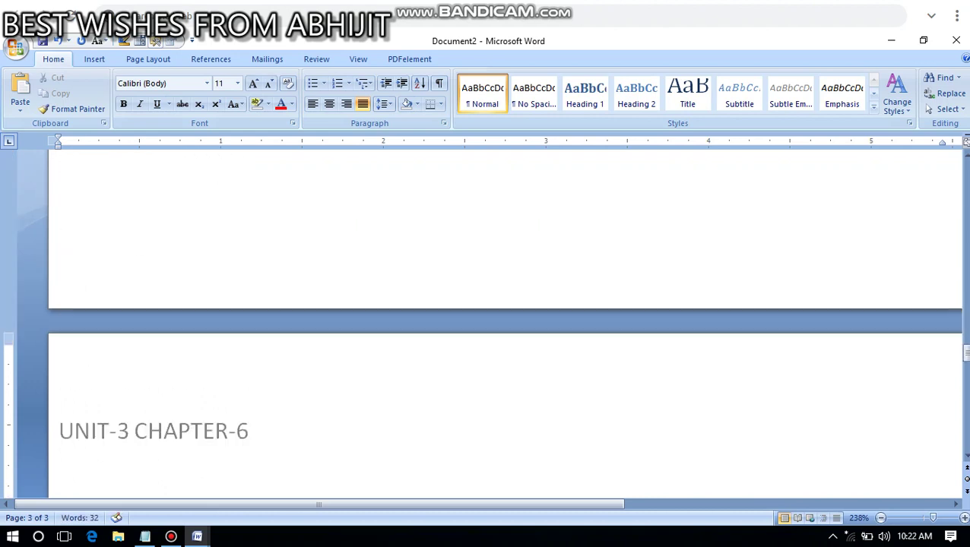
{"action": "key", "text": "Return"}
{"action": "key", "text": "Return"}
{"action": "key", "text": "Return"}
{"action": "key", "text": "Return"}
{"action": "key", "text": "Return"}
{"action": "key", "text": "Return"}
{"action": "key", "text": "Return"}
{"action": "key", "text": "Return"}
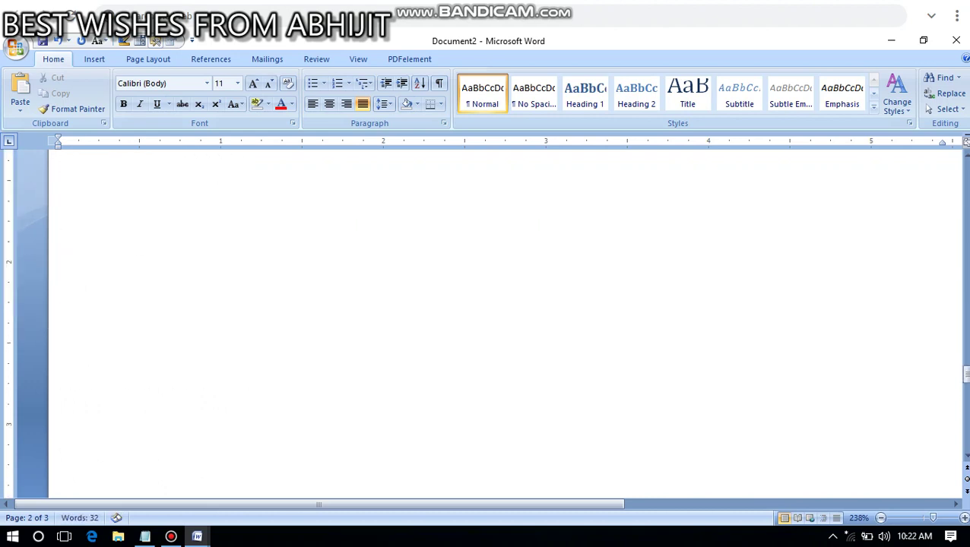
{"action": "key", "text": "Return"}
{"action": "key", "text": "Return"}
{"action": "key", "text": "Return"}
{"action": "key", "text": "Return"}
{"action": "key", "text": "Return"}
{"action": "key", "text": "Return"}
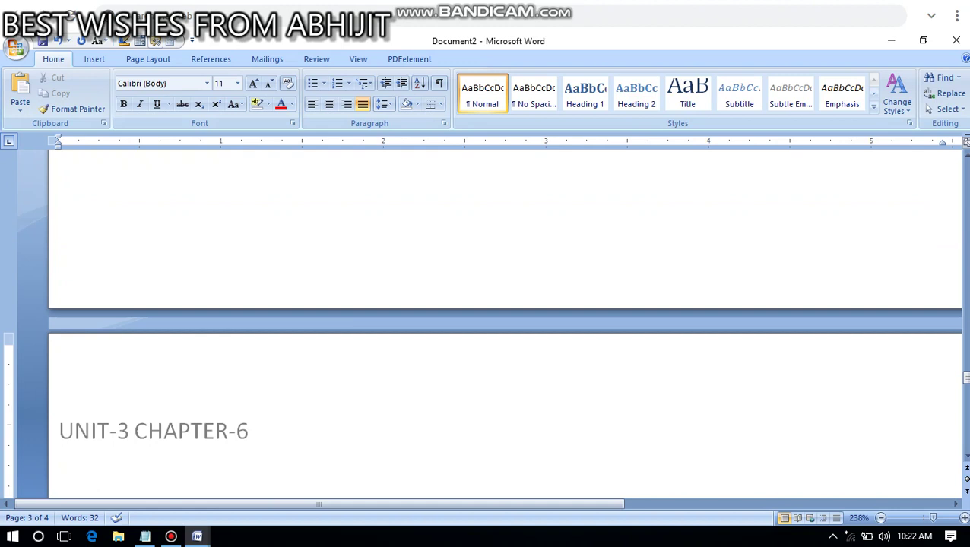
Return to the first page and insert the built-in Alphabet footer
{"action": "scroll", "coordinate": [505, 323], "scroll_direction": "up", "scroll_amount": 20}
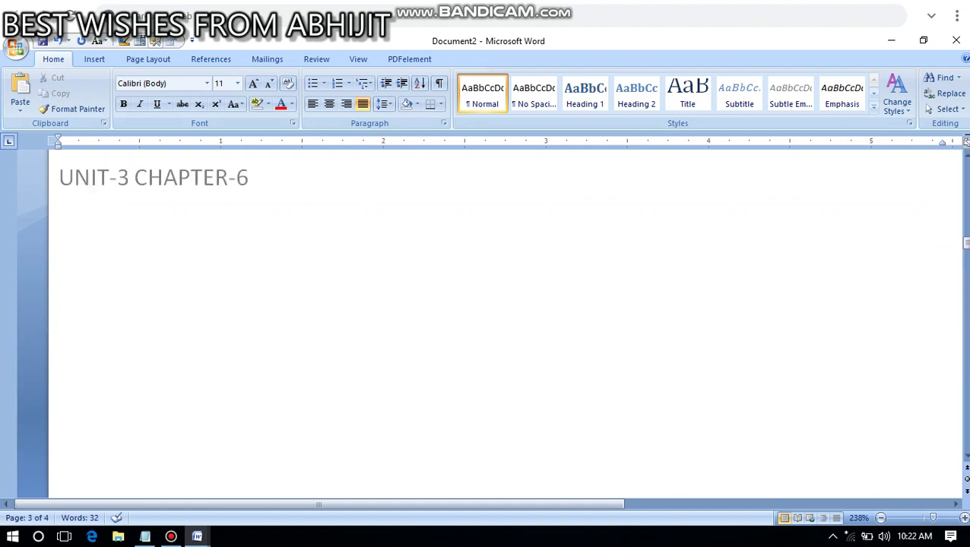
{"action": "scroll", "coordinate": [504, 324], "scroll_direction": "up", "scroll_amount": 7}
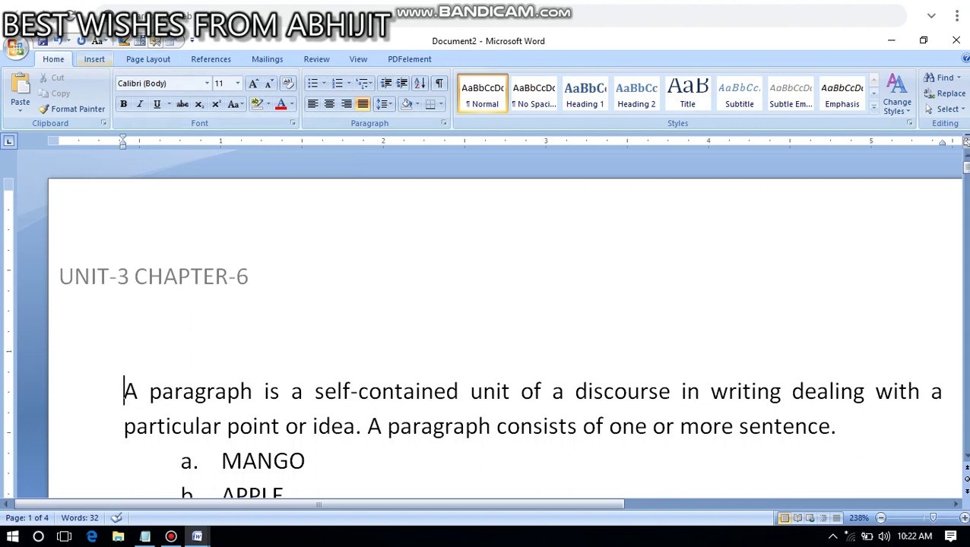
{"action": "left_click", "coordinate": [94, 58]}
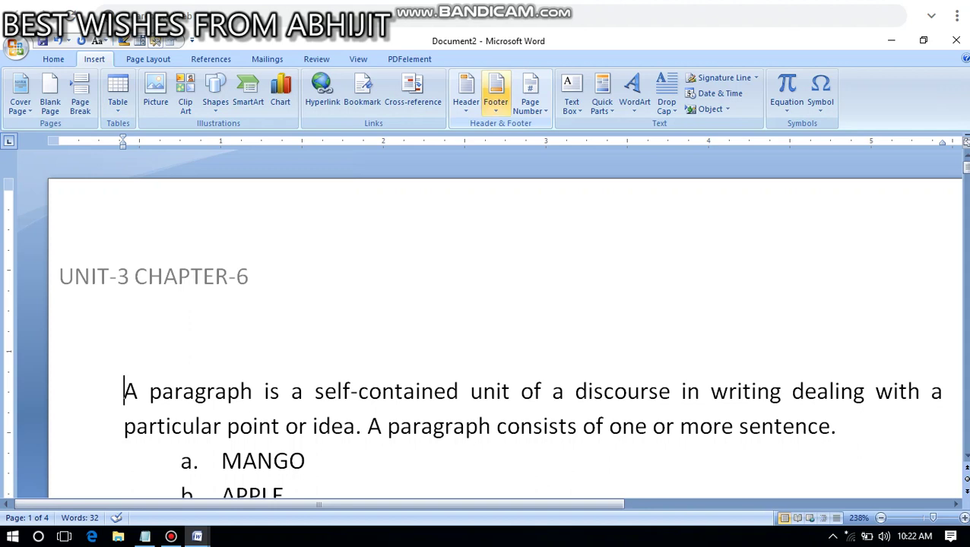
{"action": "left_click", "coordinate": [496, 91]}
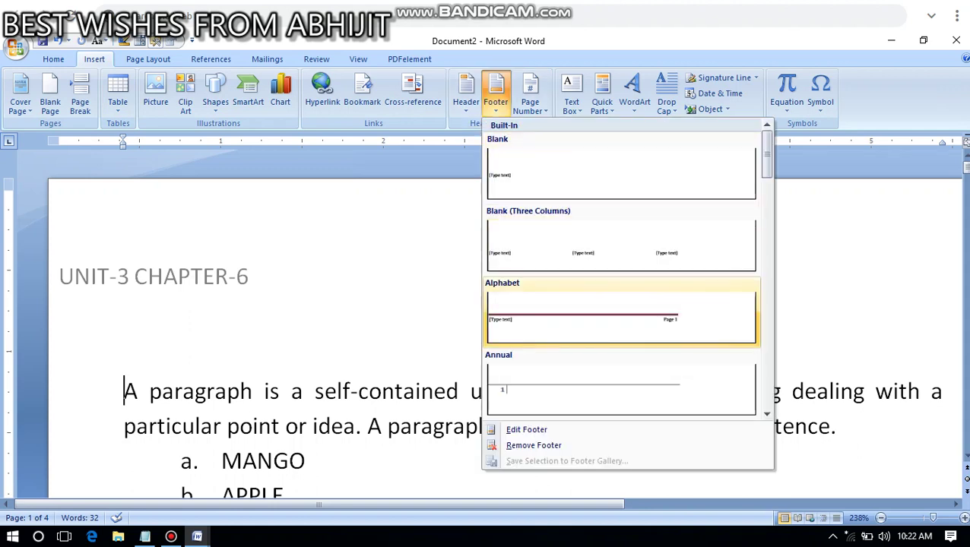
{"action": "left_click", "coordinate": [621, 315]}
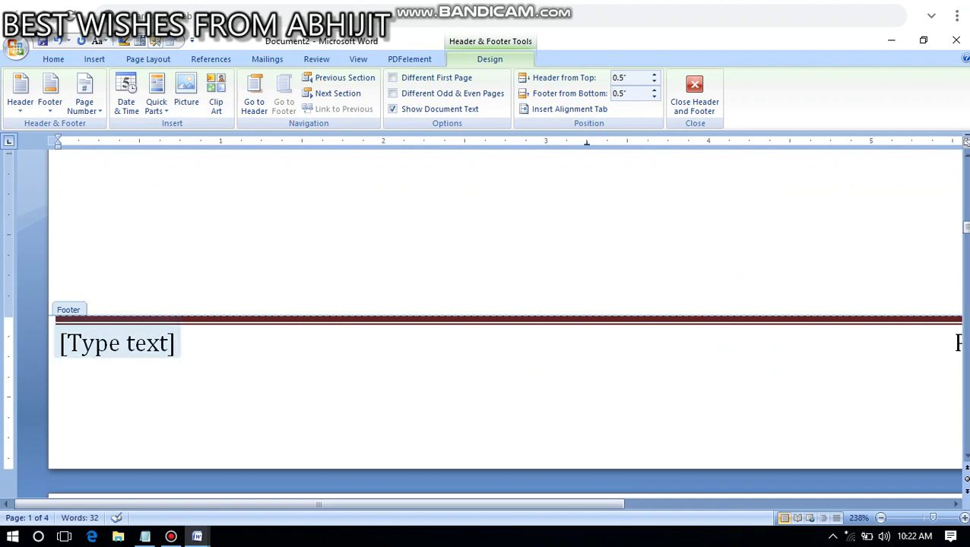
Replace the footer's placeholder text with "THANK YOU", check the footer's page number, and leave footer editing
{"action": "left_click", "coordinate": [118, 344]}
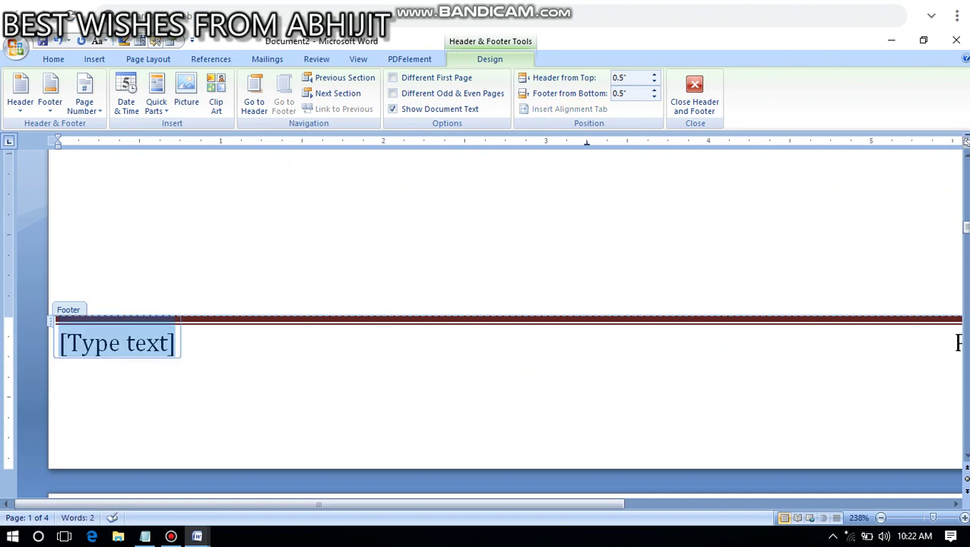
{"action": "type", "text": "THANK YOU"}
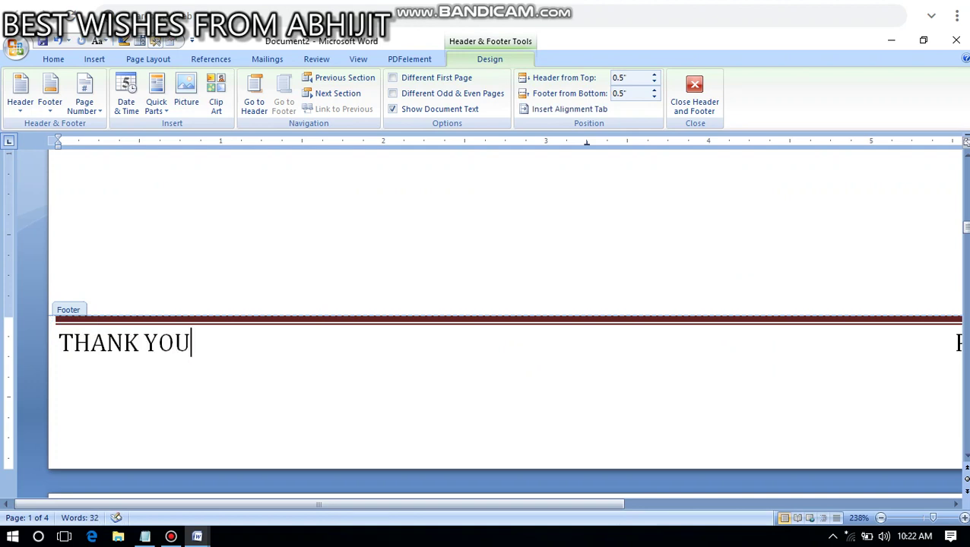
{"action": "left_click_drag", "start_coordinate": [319, 504], "coordinate": [565, 504]}
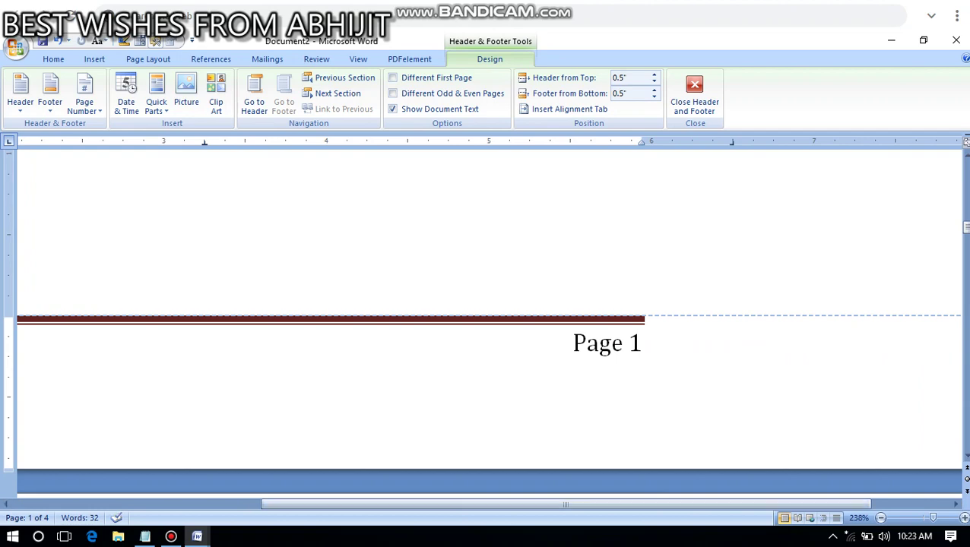
{"action": "key", "text": "Escape"}
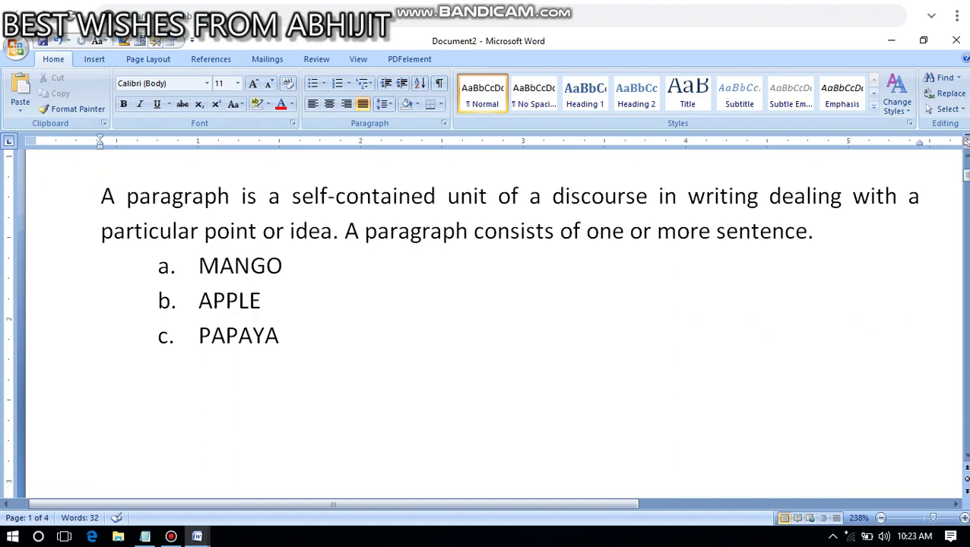
Examine the footer and its page number at the end of page one and the header on page two
{"action": "scroll", "coordinate": [486, 319], "scroll_direction": "down", "scroll_amount": 5}
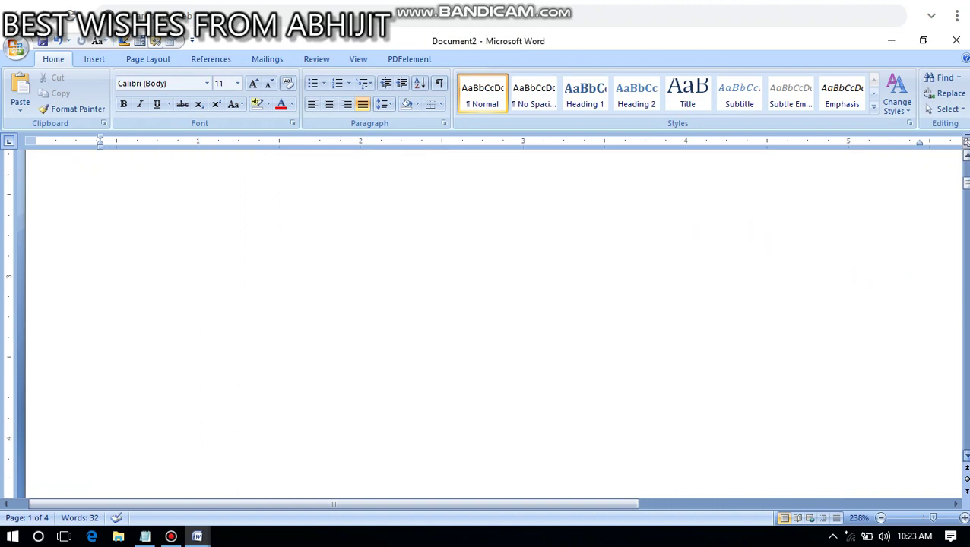
{"action": "scroll", "coordinate": [486, 319], "scroll_direction": "down", "scroll_amount": 1}
{"action": "scroll", "coordinate": [487, 319], "scroll_direction": "down", "scroll_amount": 1}
{"action": "scroll", "coordinate": [486, 319], "scroll_direction": "down", "scroll_amount": 2}
{"action": "key", "text": "Down"}
{"action": "key", "text": "Down"}
{"action": "key", "text": "Down"}
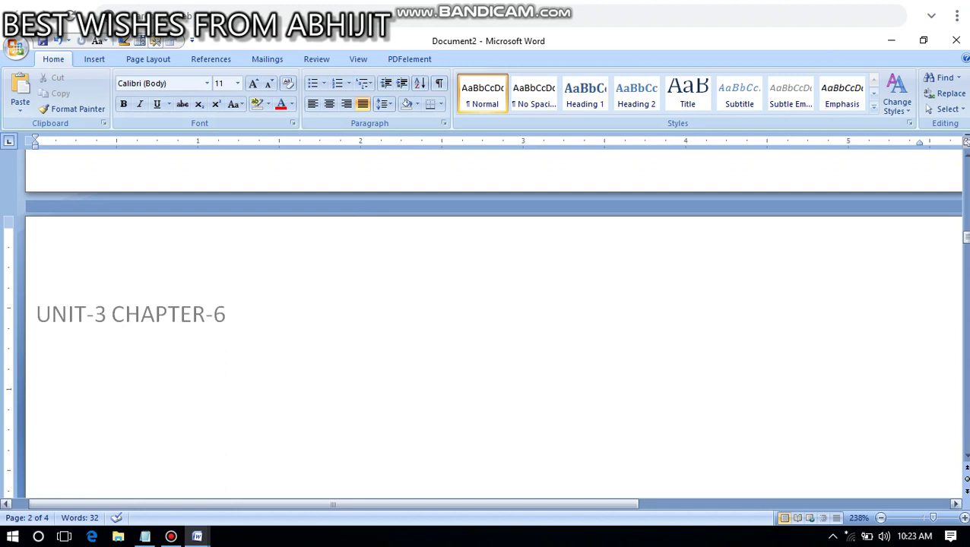
{"action": "left_click_drag", "start_coordinate": [333, 504], "coordinate": [528, 505]}
{"action": "scroll", "coordinate": [486, 358], "scroll_direction": "right", "scroll_amount": 2}
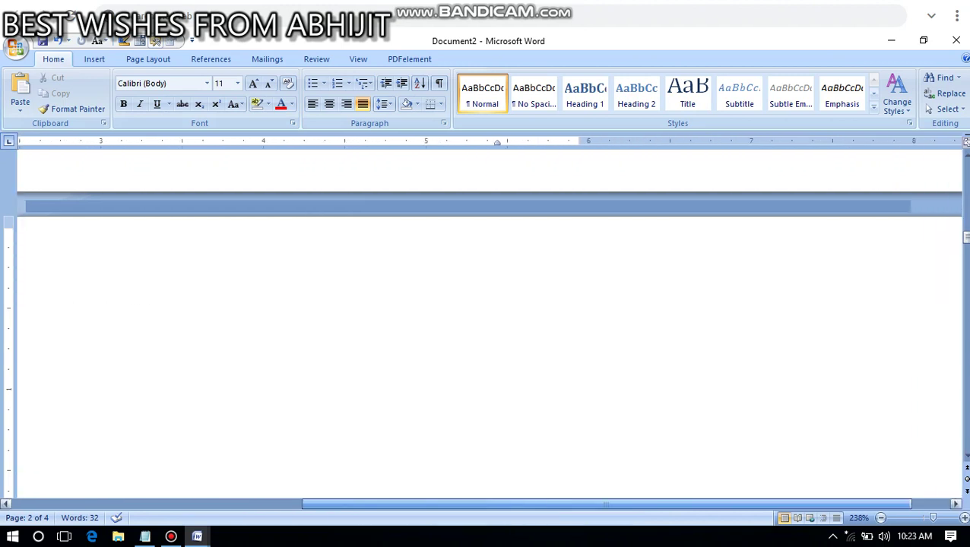
{"action": "scroll", "coordinate": [486, 319], "scroll_direction": "up", "scroll_amount": 3}
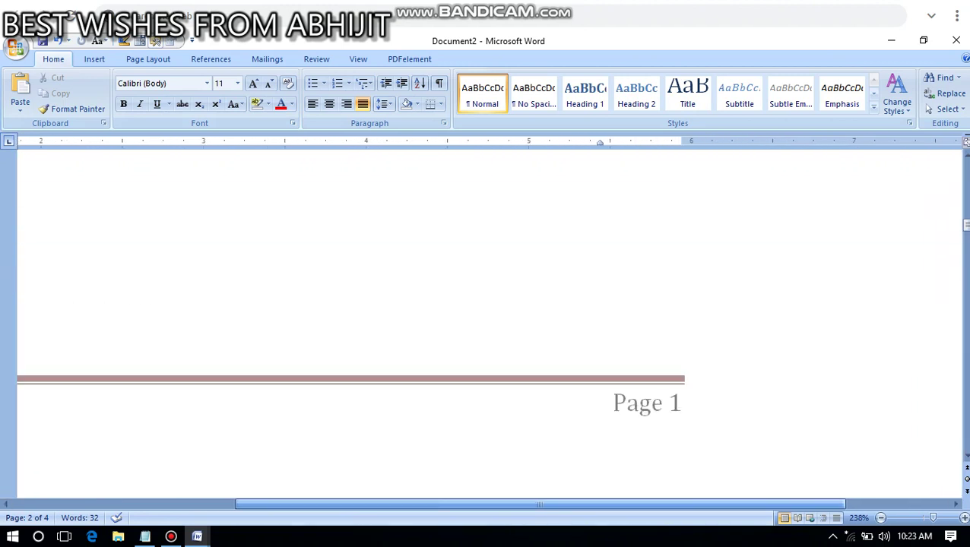
Examine the header at the start of page two and the footer with its page number at that page's end
{"action": "scroll", "coordinate": [486, 320], "scroll_direction": "down", "scroll_amount": 4}
{"action": "scroll", "coordinate": [486, 319], "scroll_direction": "left", "scroll_amount": 8}
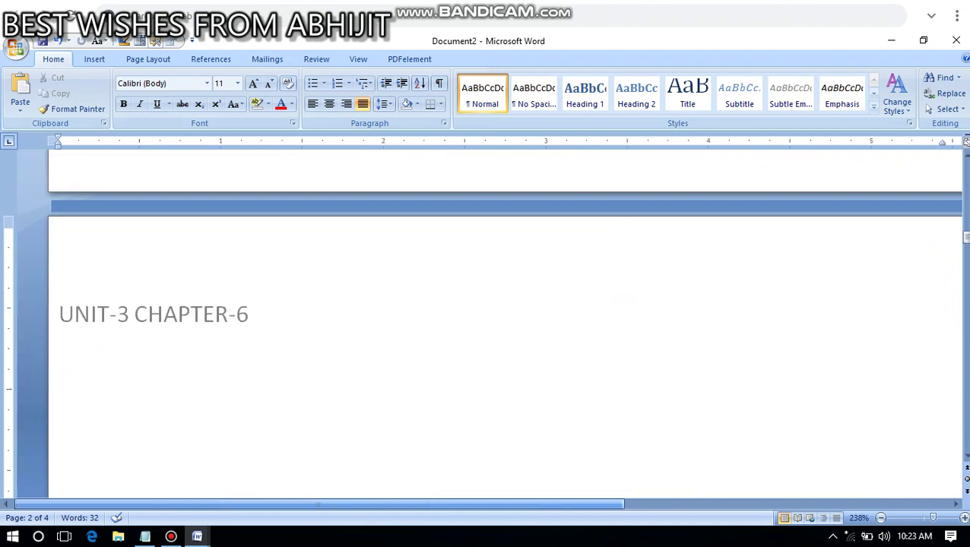
{"action": "key", "text": "Down"}
{"action": "key", "text": "Down"}
{"action": "key", "text": "Down"}
{"action": "key", "text": "Down"}
{"action": "key", "text": "Down"}
{"action": "key", "text": "Down"}
{"action": "key", "text": "Down"}
{"action": "key", "text": "Down"}
{"action": "key", "text": "Down"}
{"action": "key", "text": "Down"}
{"action": "key", "text": "Down"}
{"action": "key", "text": "Down"}
{"action": "key", "text": "Down"}
{"action": "key", "text": "Down"}
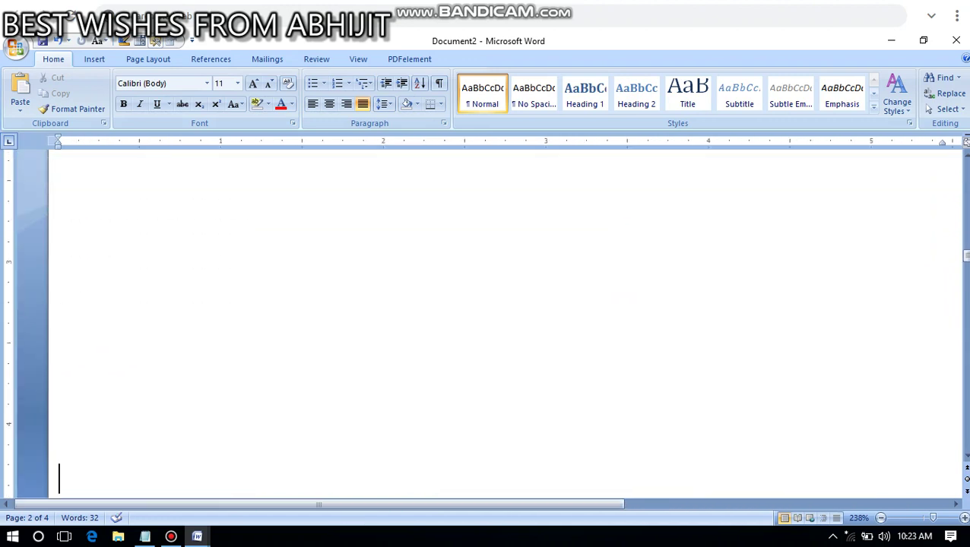
{"action": "key", "text": "Down"}
{"action": "key", "text": "Down"}
{"action": "key", "text": "Down"}
{"action": "key", "text": "Down"}
{"action": "key", "text": "Down"}
{"action": "key", "text": "Down"}
{"action": "key", "text": "Down"}
{"action": "key", "text": "Down"}
{"action": "key", "text": "Down"}
{"action": "key", "text": "Down"}
{"action": "key", "text": "Down"}
{"action": "key", "text": "Down"}
{"action": "key", "text": "Down"}
{"action": "key", "text": "Down"}
{"action": "key", "text": "Down"}
{"action": "key", "text": "Down"}
{"action": "key", "text": "Down"}
{"action": "key", "text": "Down"}
{"action": "key", "text": "Down"}
{"action": "key", "text": "Down"}
{"action": "key", "text": "Up"}
{"action": "key", "text": "Up"}
{"action": "key", "text": "Up"}
{"action": "key", "text": "Up"}
{"action": "key", "text": "Up"}
{"action": "key", "text": "Up"}
{"action": "key", "text": "Up"}
{"action": "key", "text": "Up"}
{"action": "key", "text": "Up"}
{"action": "key", "text": "Up"}
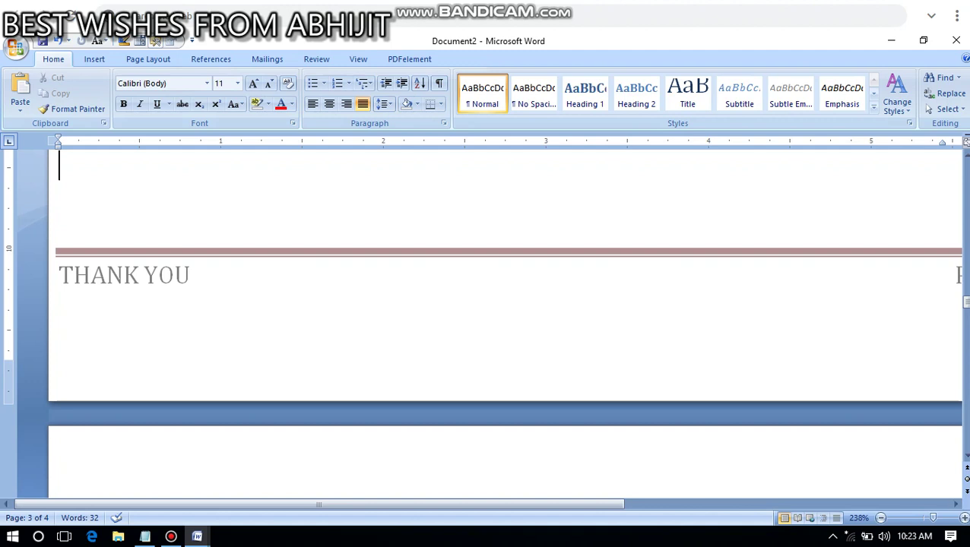
{"action": "left_click_drag", "start_coordinate": [319, 503], "coordinate": [426, 503]}
{"action": "scroll", "coordinate": [486, 319], "scroll_direction": "left", "scroll_amount": 3}
Check the header and the footer with its page number on the remaining pages, three and four
{"action": "key", "text": "Down"}
{"action": "key", "text": "Down"}
{"action": "key", "text": "Down"}
{"action": "key", "text": "Down"}
{"action": "key", "text": "Down"}
{"action": "key", "text": "Down"}
{"action": "key", "text": "Down"}
{"action": "key", "text": "Down"}
{"action": "key", "text": "Down"}
{"action": "key", "text": "Down"}
{"action": "key", "text": "Down"}
{"action": "key", "text": "Down"}
{"action": "key", "text": "Down"}
{"action": "key", "text": "Down"}
{"action": "key", "text": "Down"}
{"action": "key", "text": "Down"}
{"action": "key", "text": "Down"}
{"action": "key", "text": "Down"}
{"action": "key", "text": "Down"}
{"action": "key", "text": "Down"}
{"action": "key", "text": "Down"}
{"action": "key", "text": "Down"}
{"action": "key", "text": "Down"}
{"action": "key", "text": "Down"}
{"action": "key", "text": "Down"}
{"action": "key", "text": "Down"}
{"action": "key", "text": "Down"}
{"action": "key", "text": "Down"}
{"action": "key", "text": "Down"}
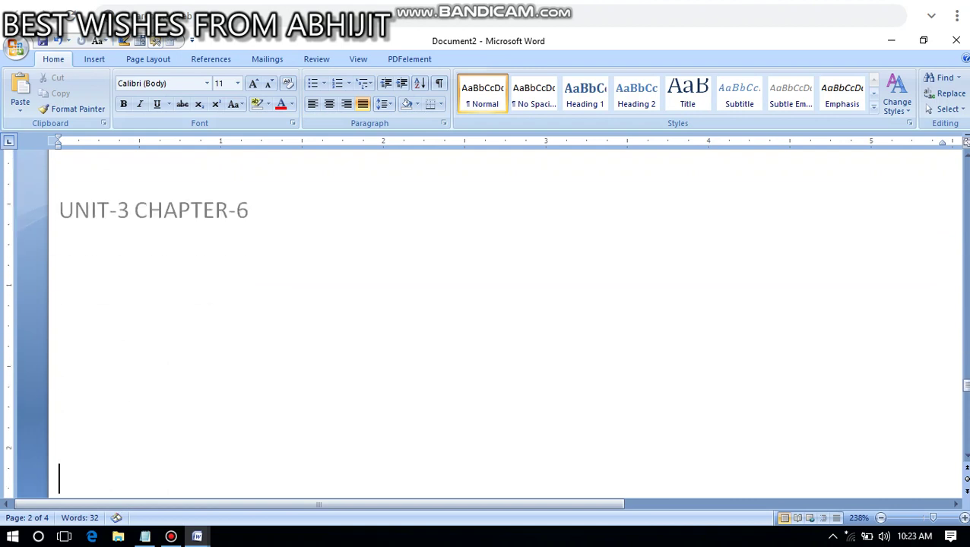
{"action": "scroll", "coordinate": [487, 319], "scroll_direction": "down", "scroll_amount": 3}
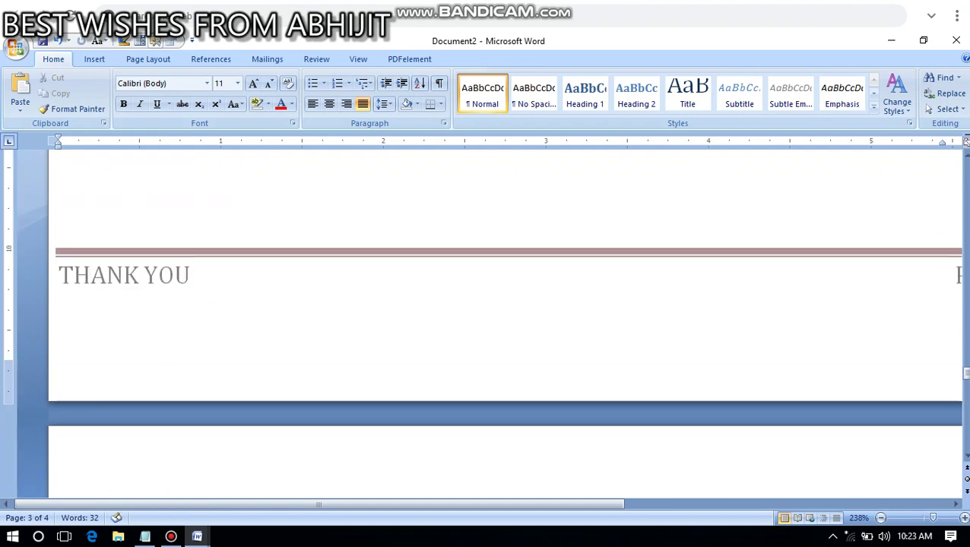
{"action": "scroll", "coordinate": [486, 319], "scroll_direction": "right", "scroll_amount": 3}
{"action": "scroll", "coordinate": [487, 319], "scroll_direction": "left", "scroll_amount": 3}
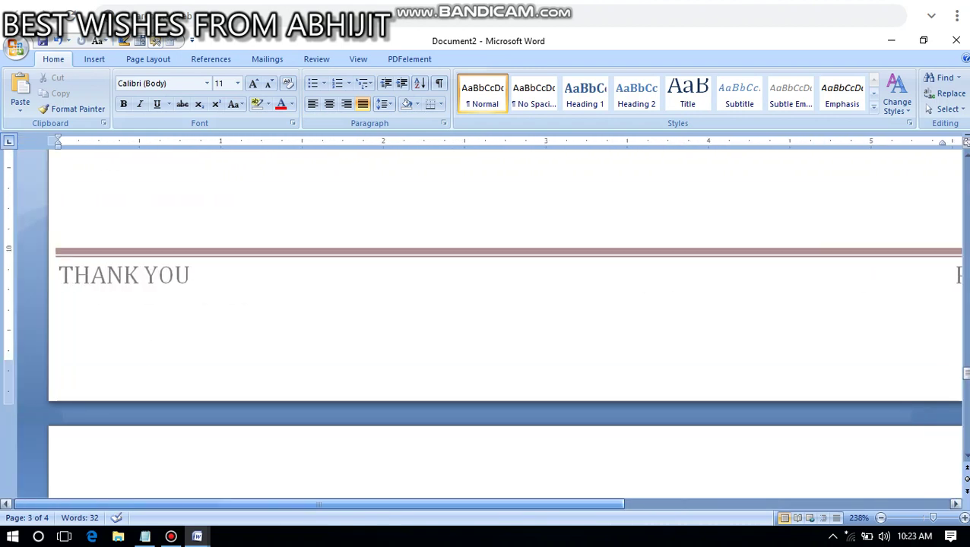